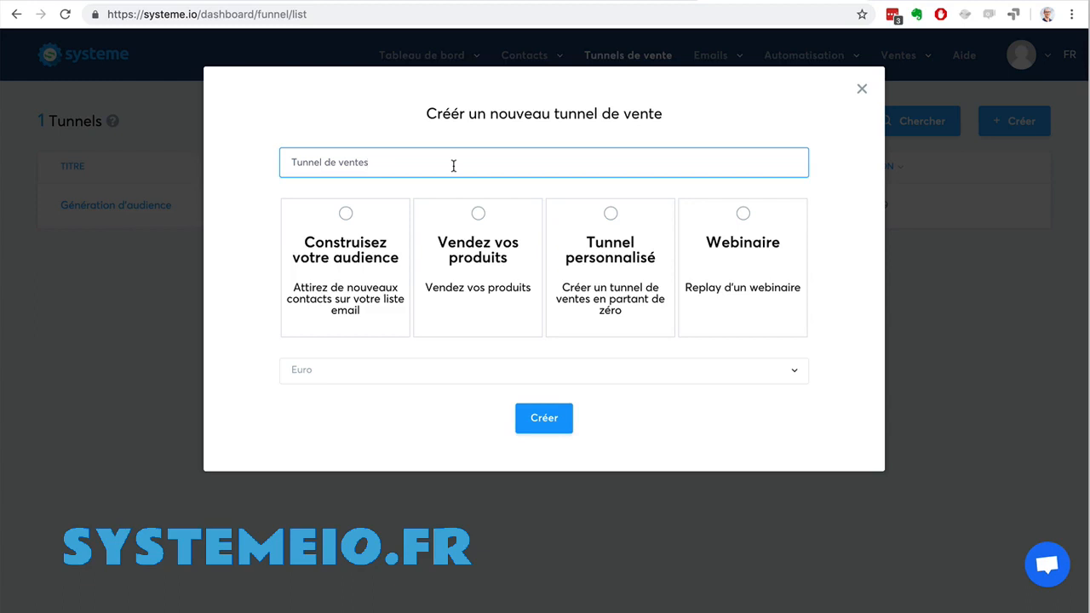
# Create the "Tunnel de ventes" funnel as Vendez vos produits in Euro, using the "Nom du produit" Clean template for its order form
pyautogui.click(481, 216)
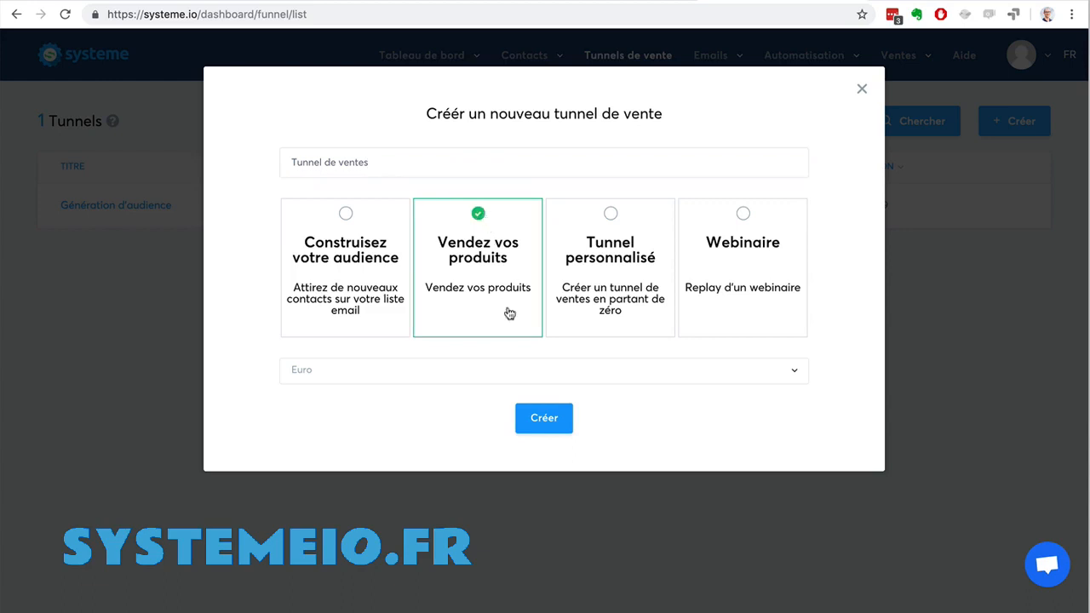
pyautogui.click(552, 419)
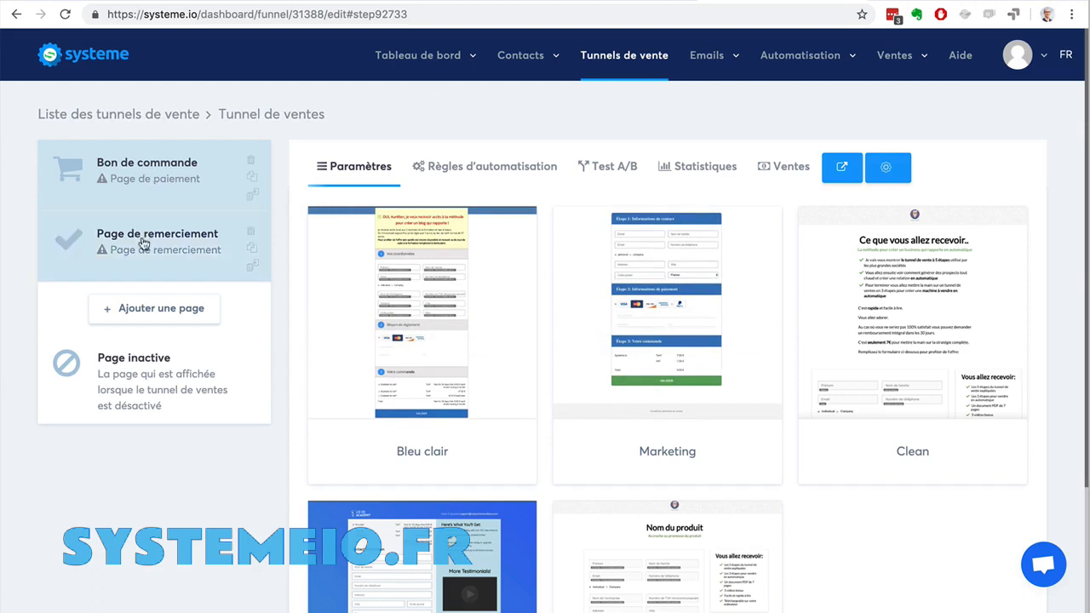
pyautogui.scroll(-3, 938, 384)
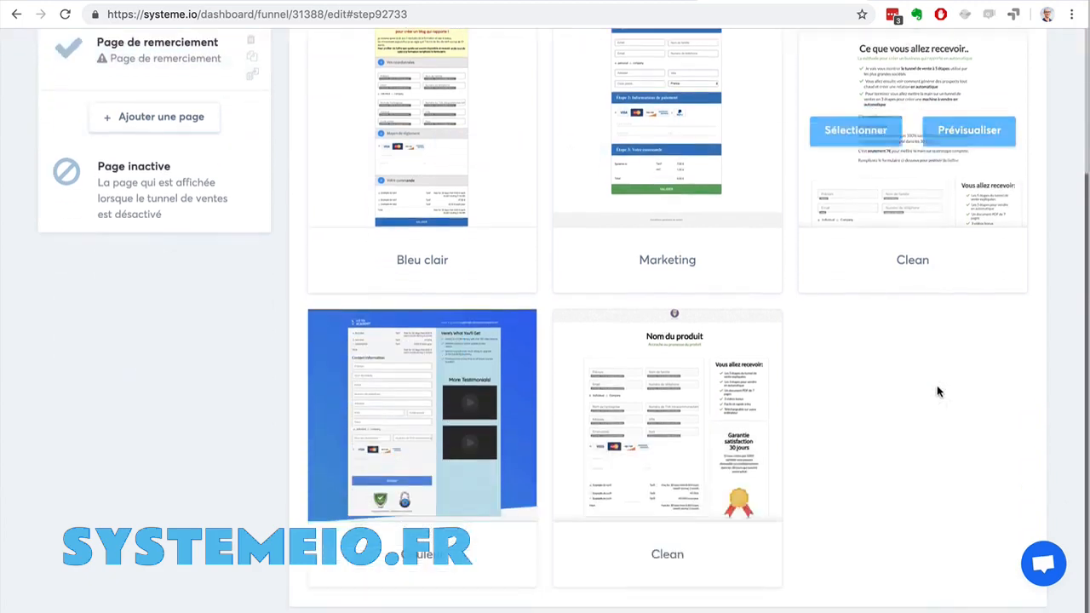
pyautogui.click(610, 417)
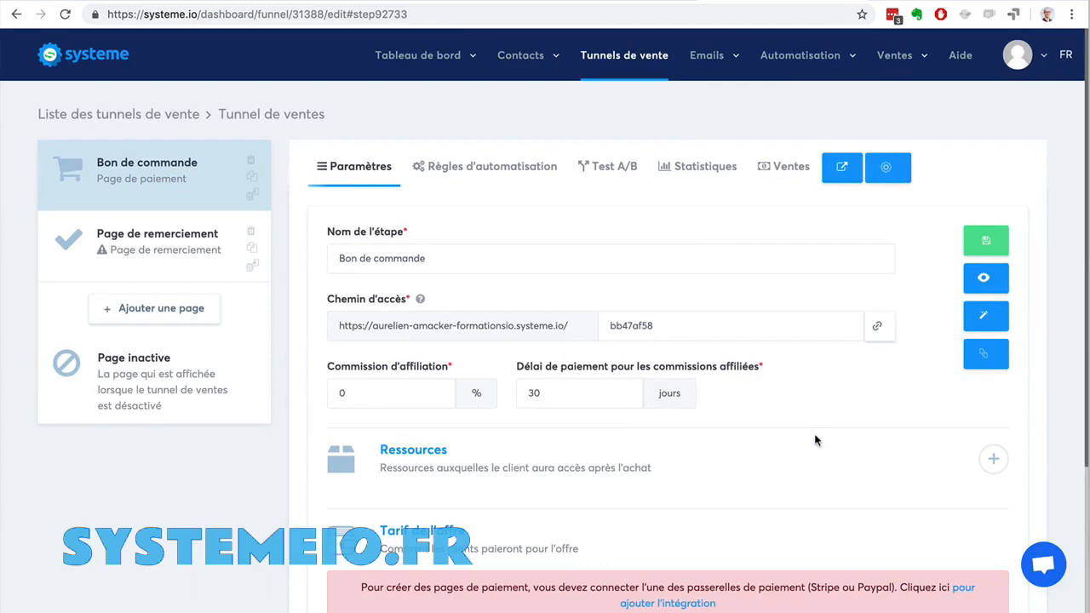
# Examine the order form's pricing settings and its page layout in the editor, including contact fields, payment options and guarantee, and return to the funnel
pyautogui.scroll(-3, 815, 440)
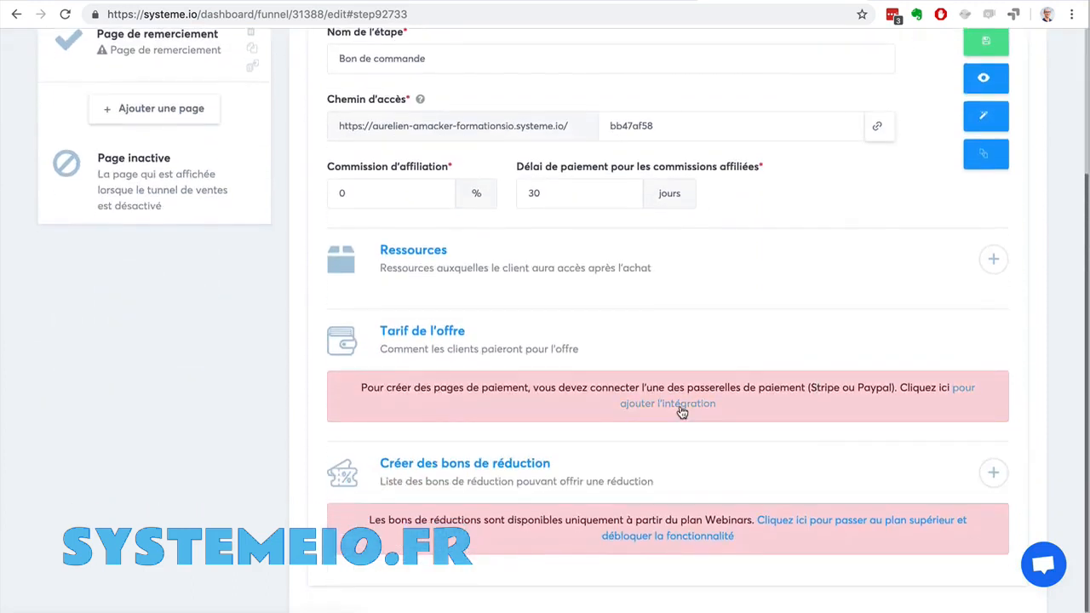
pyautogui.doubleClick(824, 388)
pyautogui.click(985, 119)
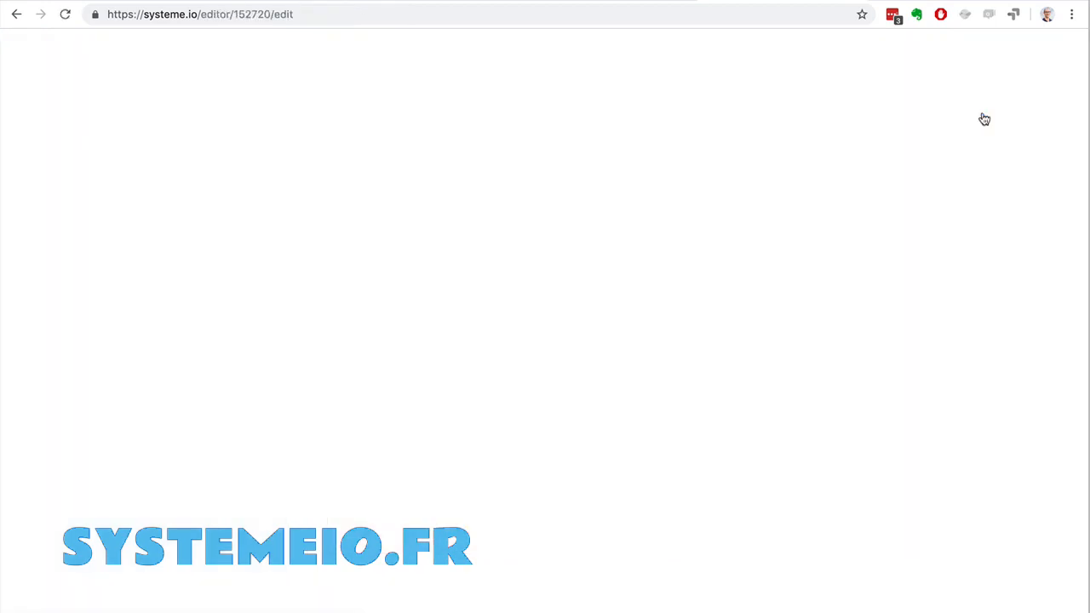
pyautogui.scroll(-3, 1039, 306)
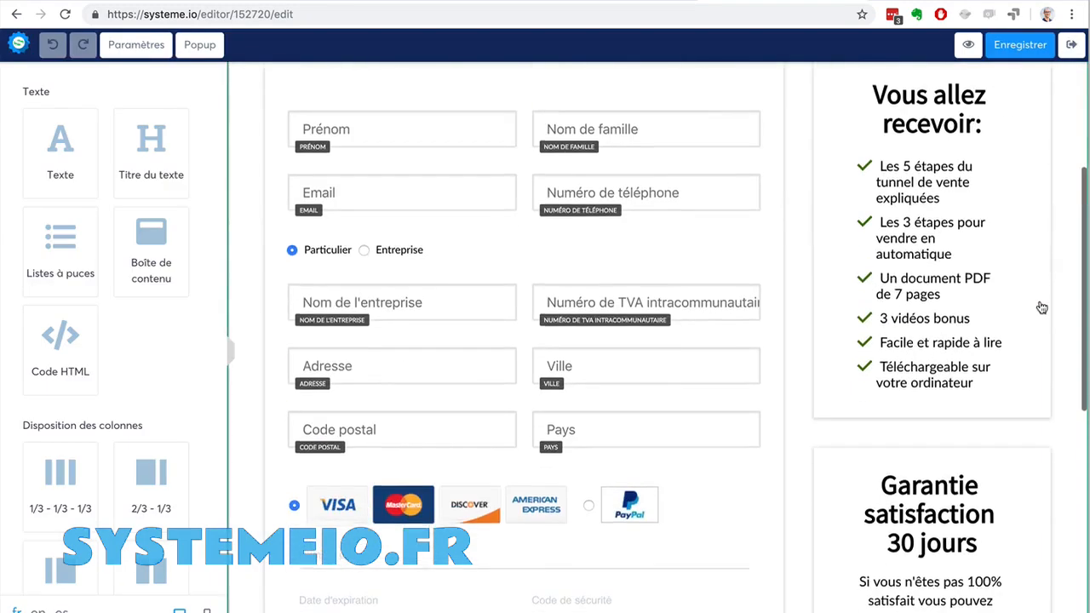
pyautogui.scroll(-4, 535, 253)
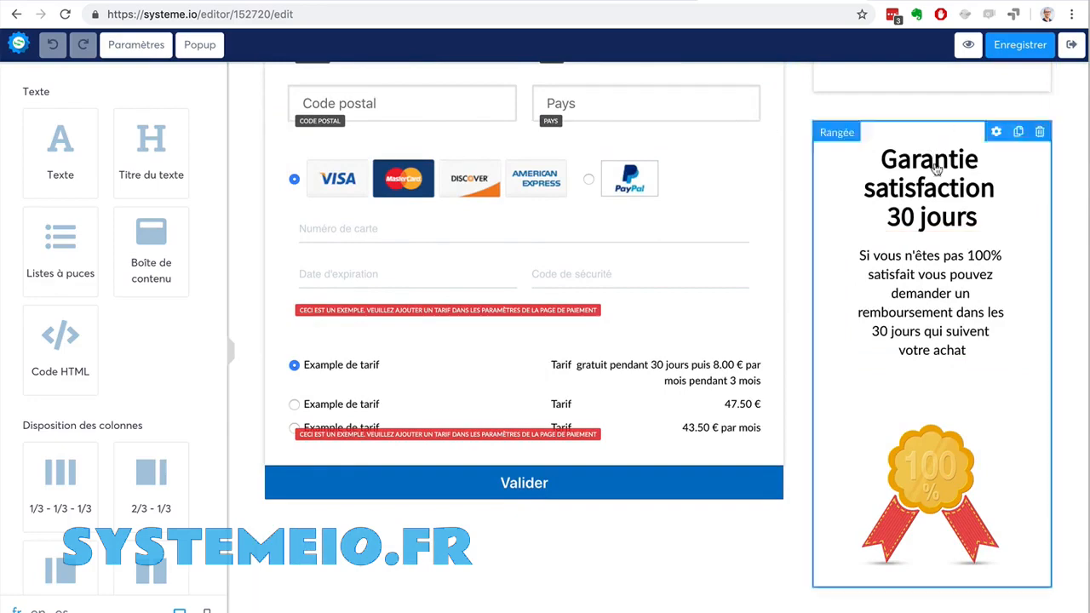
pyautogui.scroll(6, 705, 384)
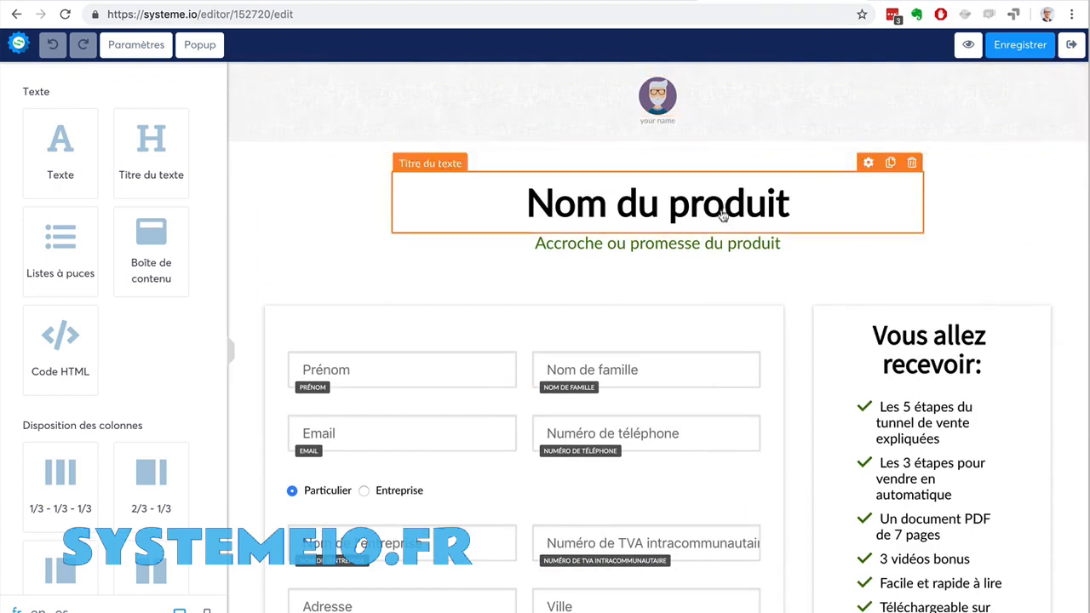
pyautogui.click(1070, 49)
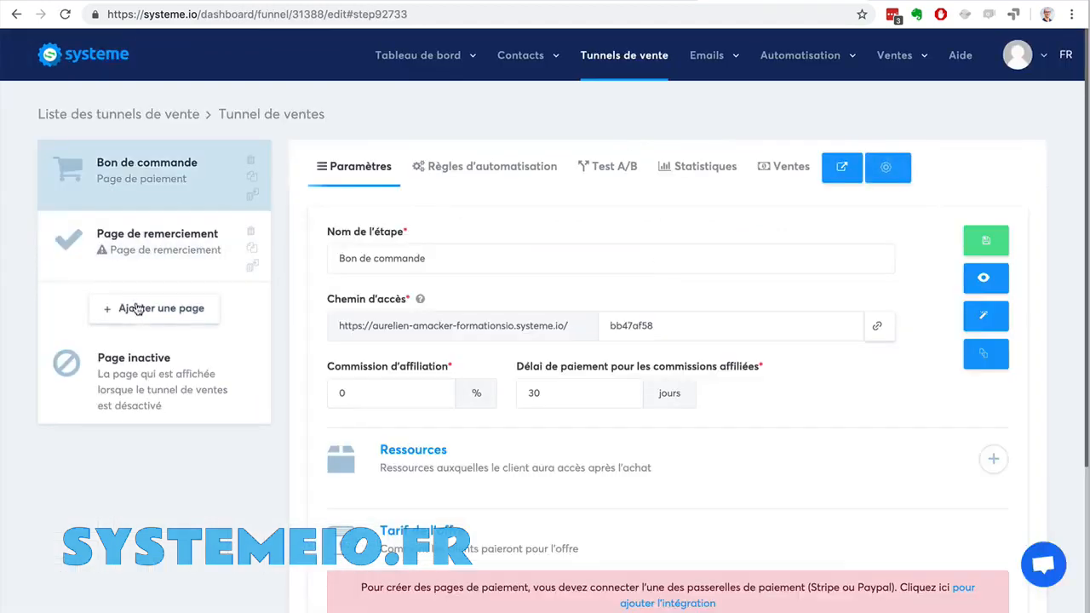
# Add a funnel page named "Page de vente" with type Page de vente and place it first in the funnel
pyautogui.click(137, 309)
pyautogui.write('Pa')
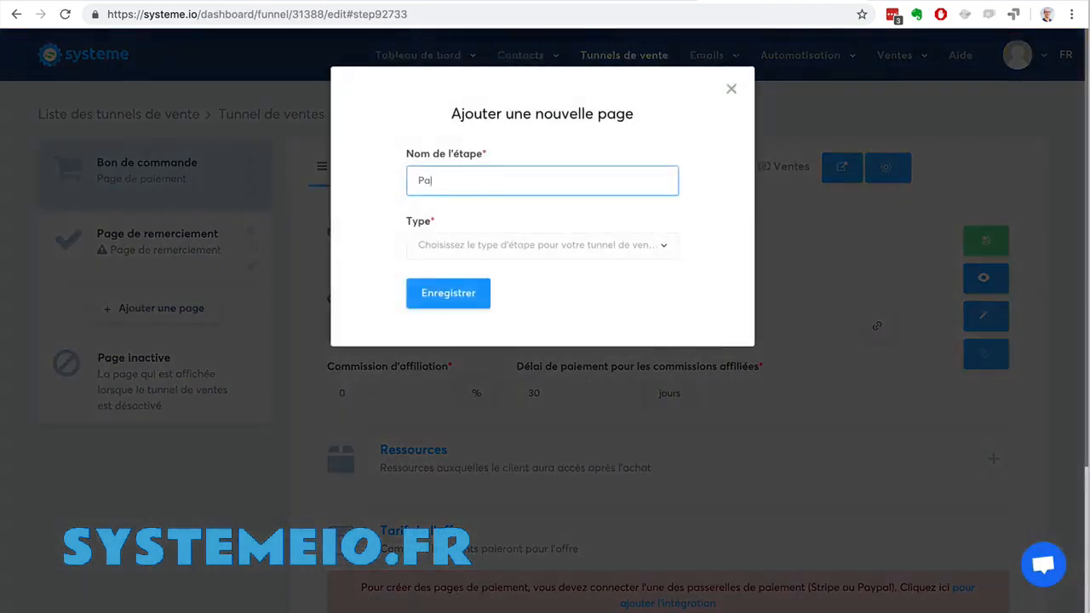
pyautogui.write('ge de vente')
pyautogui.click(509, 254)
pyautogui.scroll(-3, 518, 382)
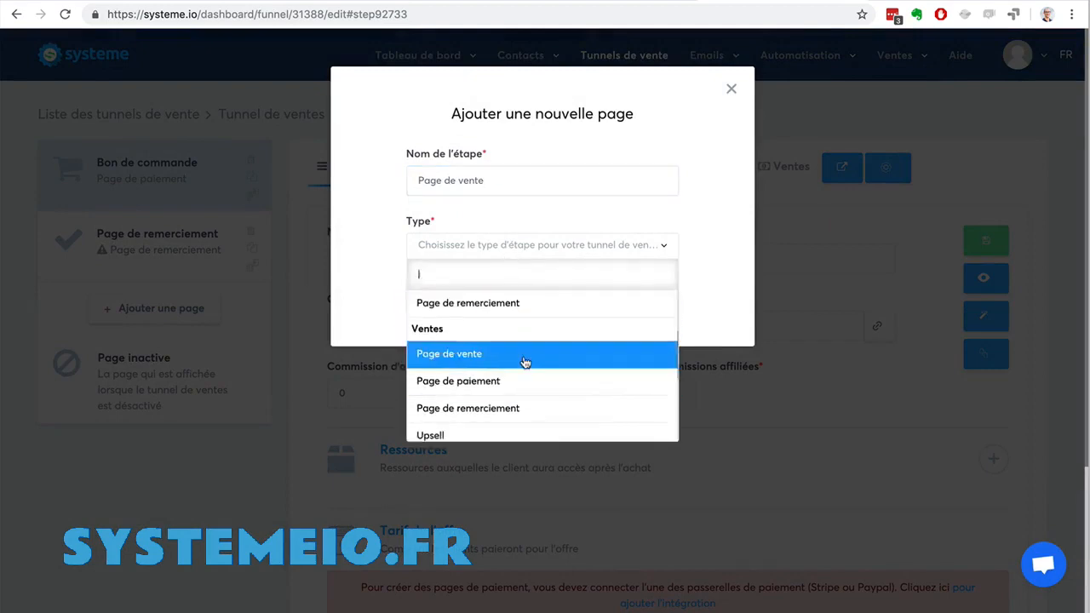
pyautogui.click(523, 360)
pyautogui.click(464, 304)
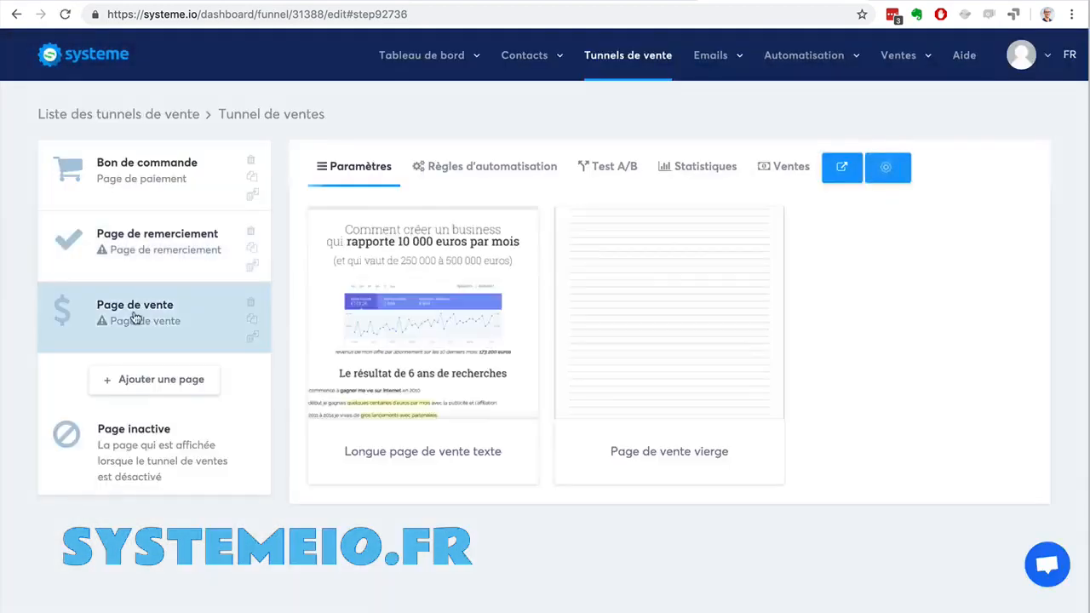
pyautogui.moveTo(130, 318); pyautogui.dragTo(124, 160)
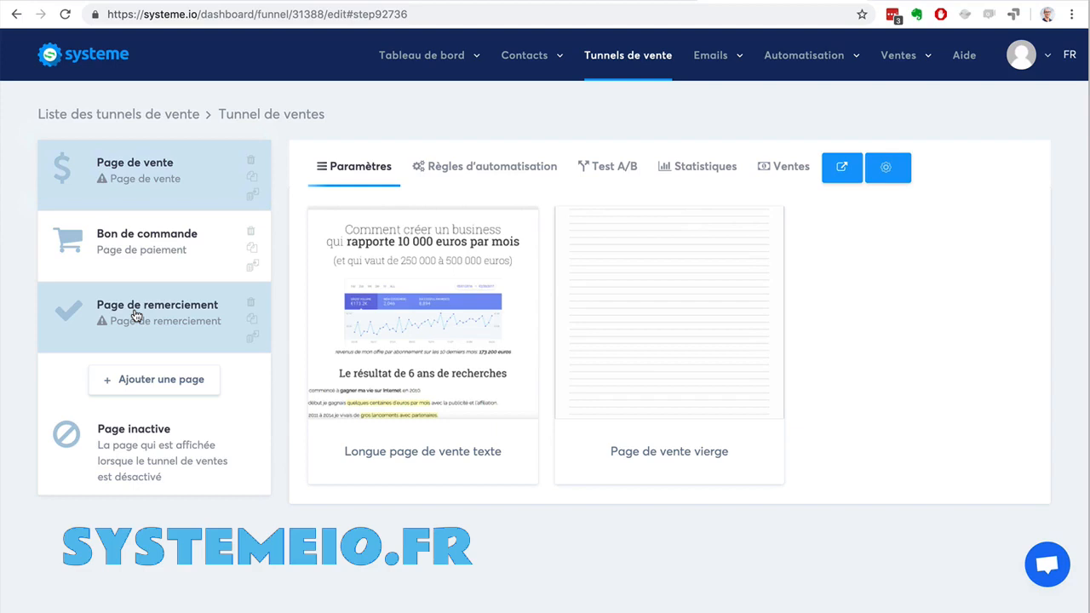
# Add a funnel page named "Upsell 1" with type Upsell and place it directly after Bon de commande
pyautogui.click(121, 256)
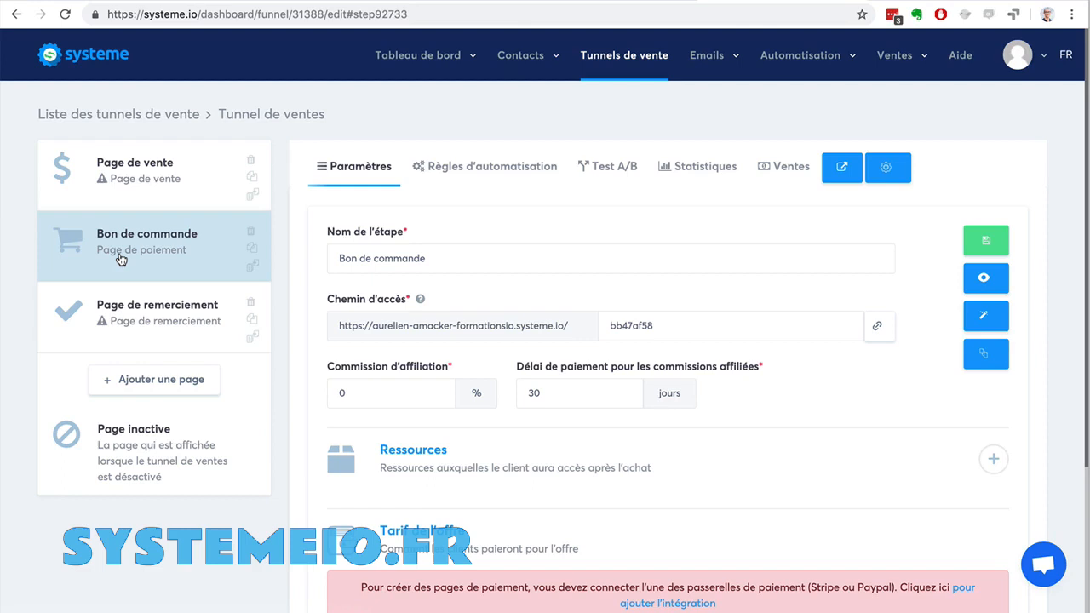
pyautogui.click(158, 383)
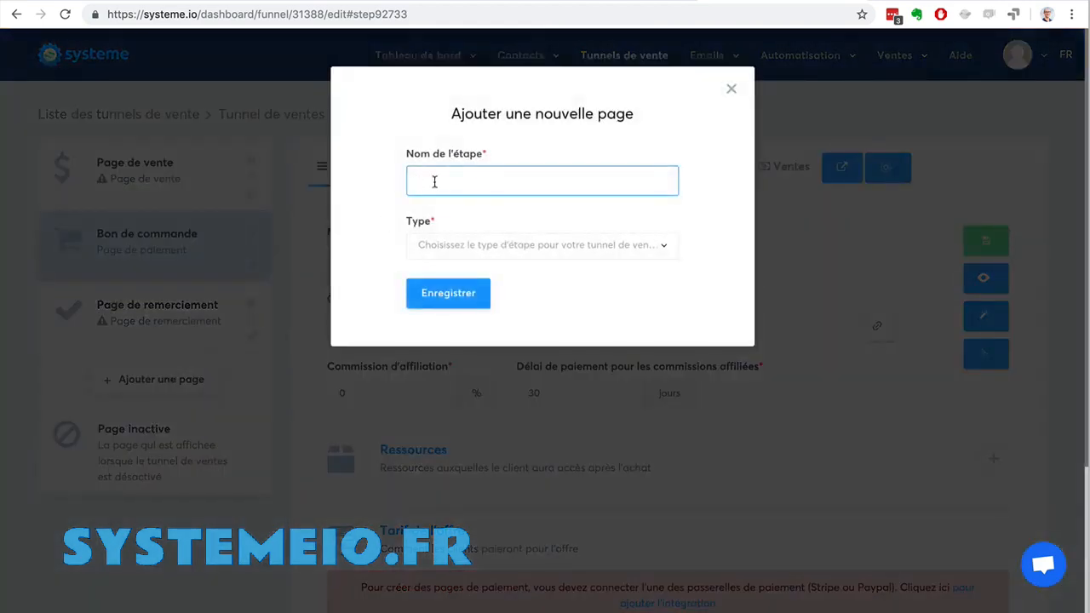
pyautogui.write('Upsell 1')
pyautogui.click(520, 245)
pyautogui.scroll(-5, 537, 357)
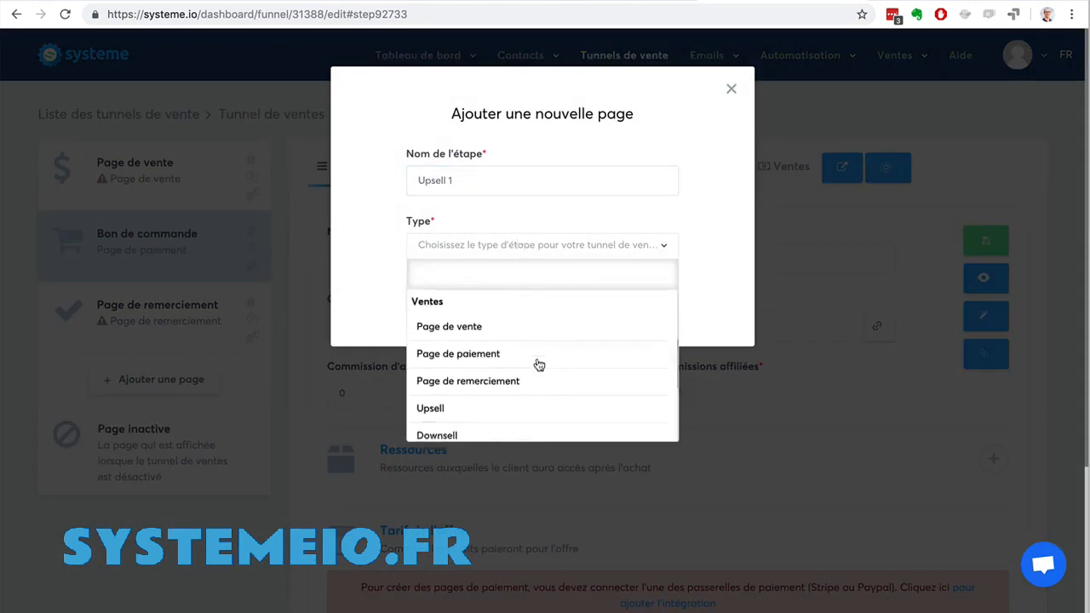
pyautogui.click(534, 341)
pyautogui.click(453, 303)
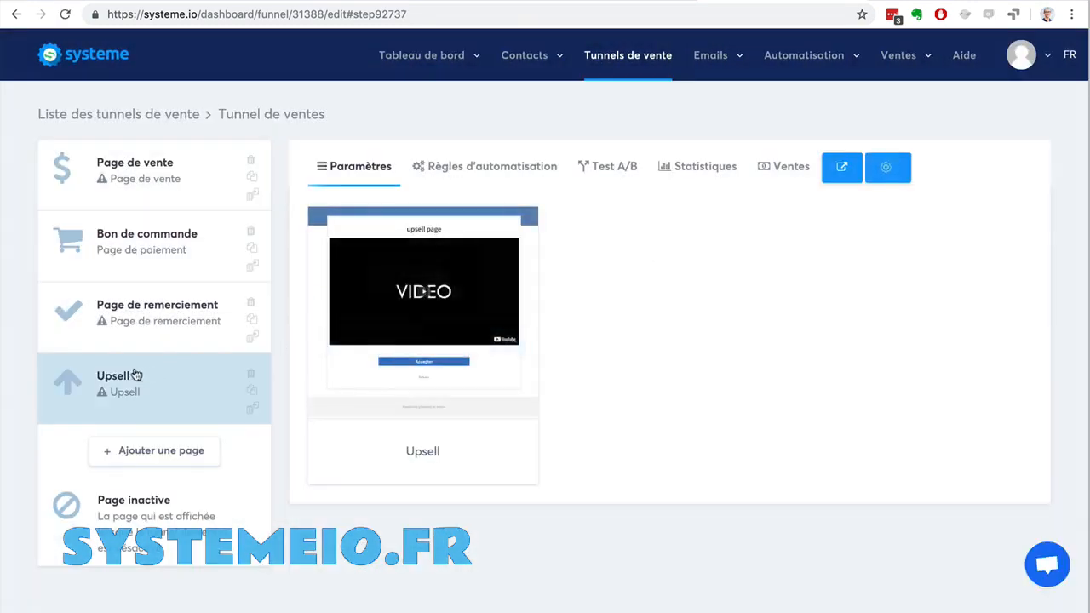
pyautogui.moveTo(136, 372); pyautogui.dragTo(118, 241)
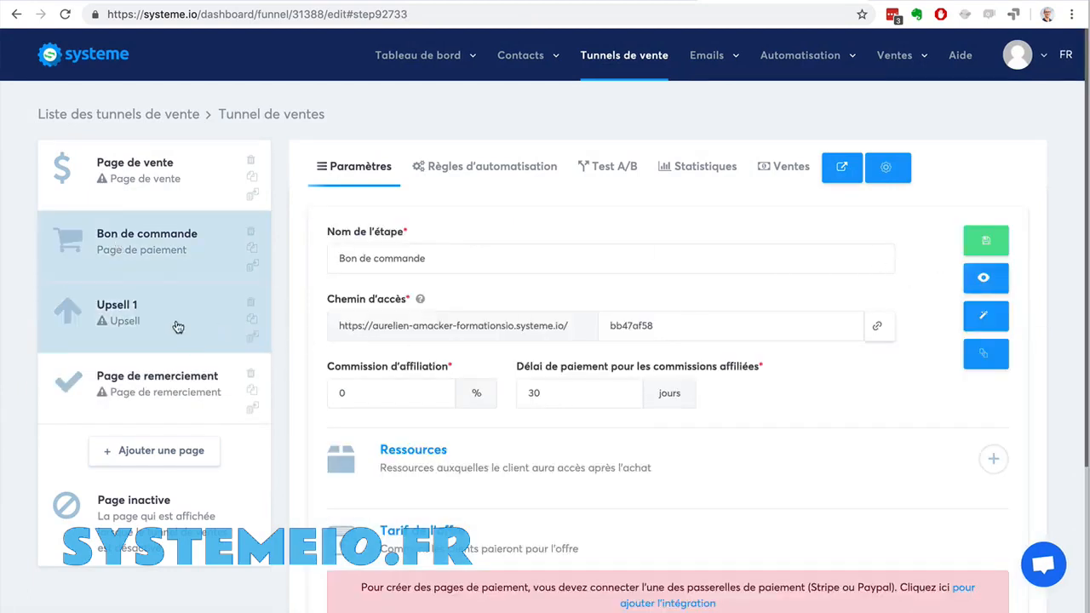
# Apply the Upsell template to the Upsell 1 page and save its settings
pyautogui.click(177, 328)
pyautogui.moveTo(364, 314)
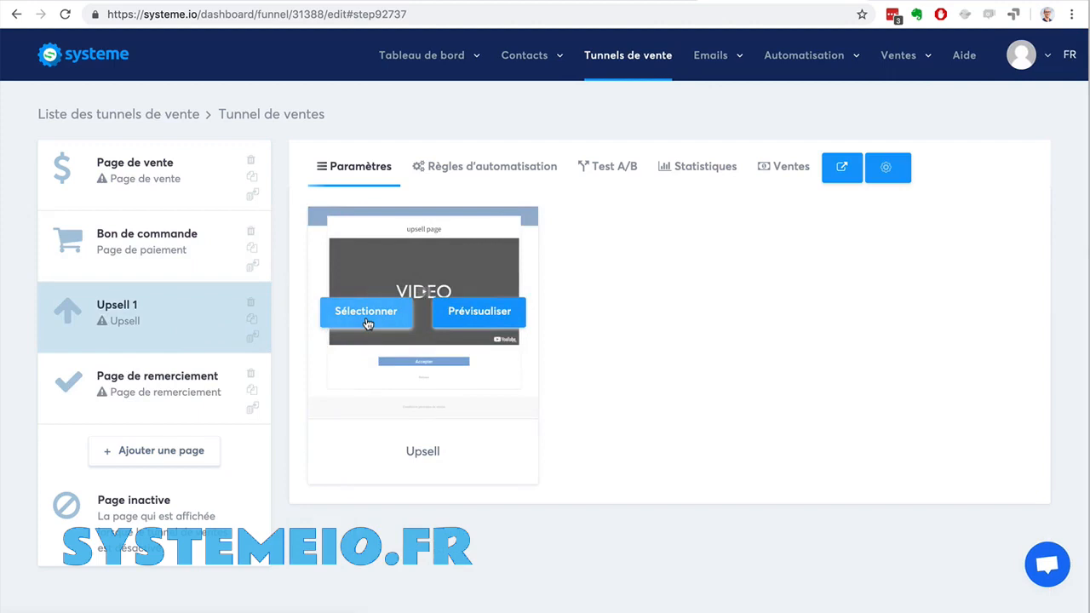
pyautogui.click(367, 314)
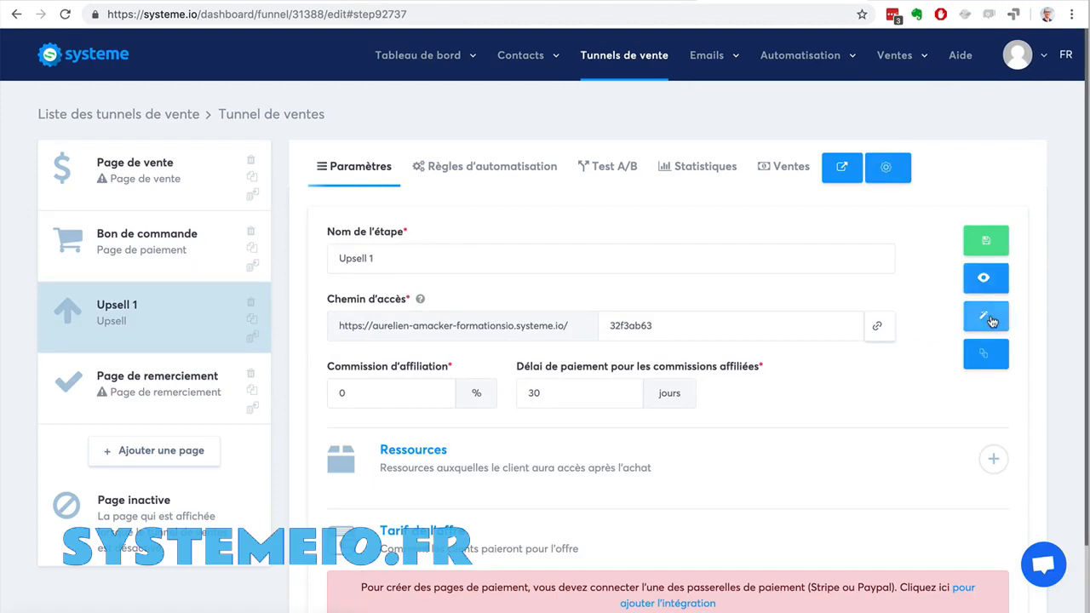
pyautogui.click(985, 240)
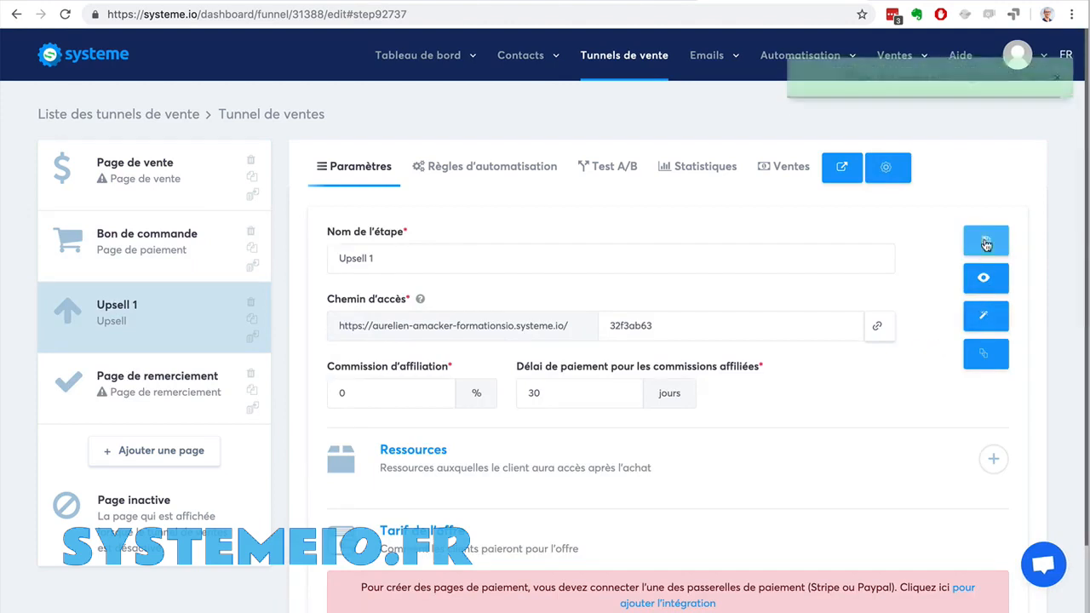
# On the Upsell 1 page, move Accepter to the left column and Refuser to the right column of the row below the video, and save
pyautogui.click(982, 316)
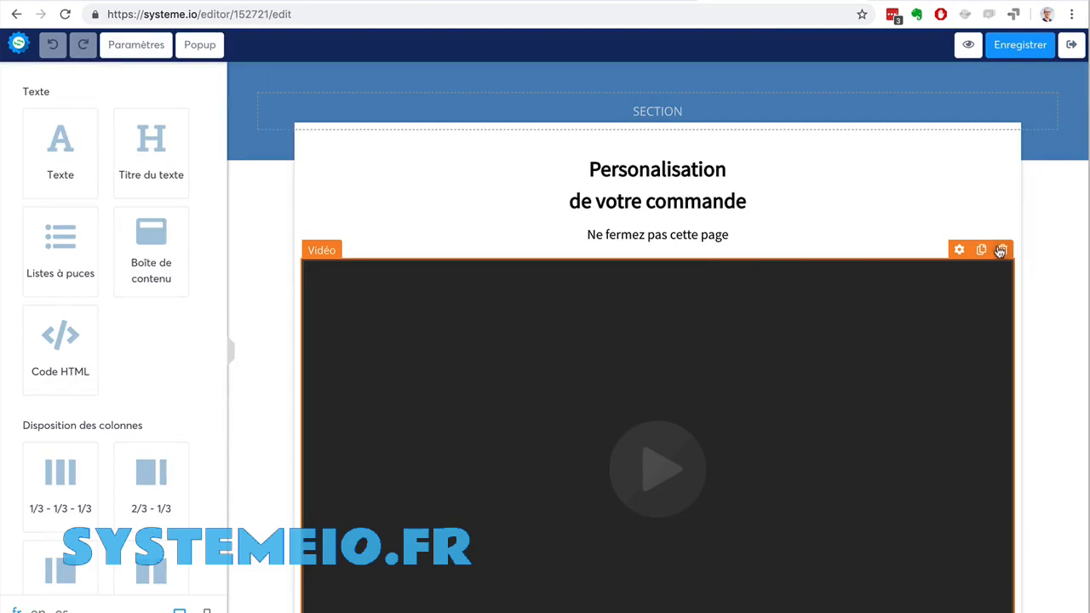
pyautogui.scroll(-3, 275, 299)
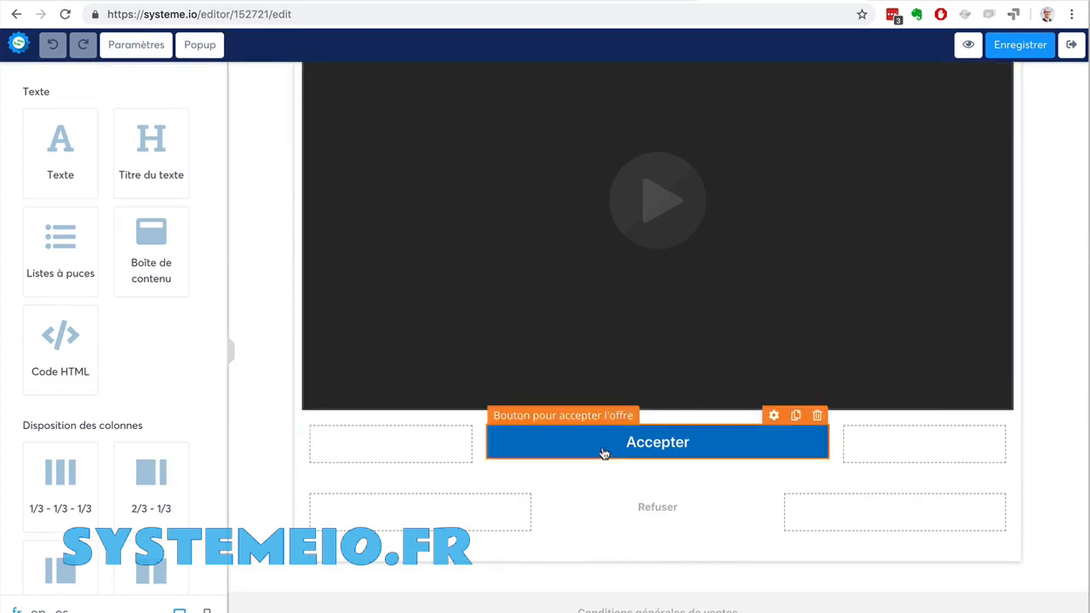
pyautogui.moveTo(604, 452); pyautogui.dragTo(385, 448)
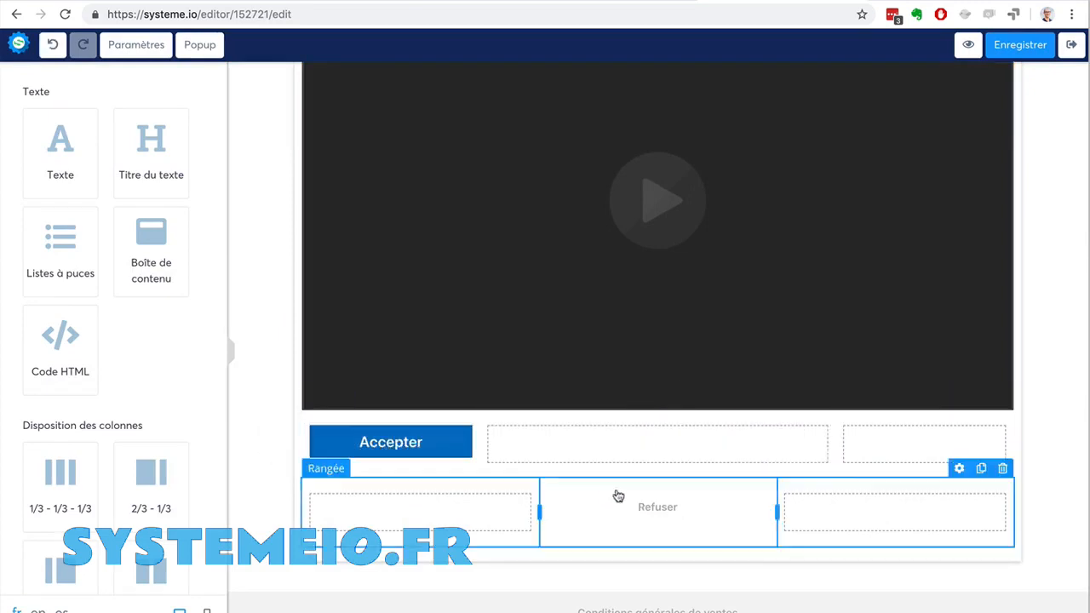
pyautogui.moveTo(649, 505); pyautogui.dragTo(864, 447)
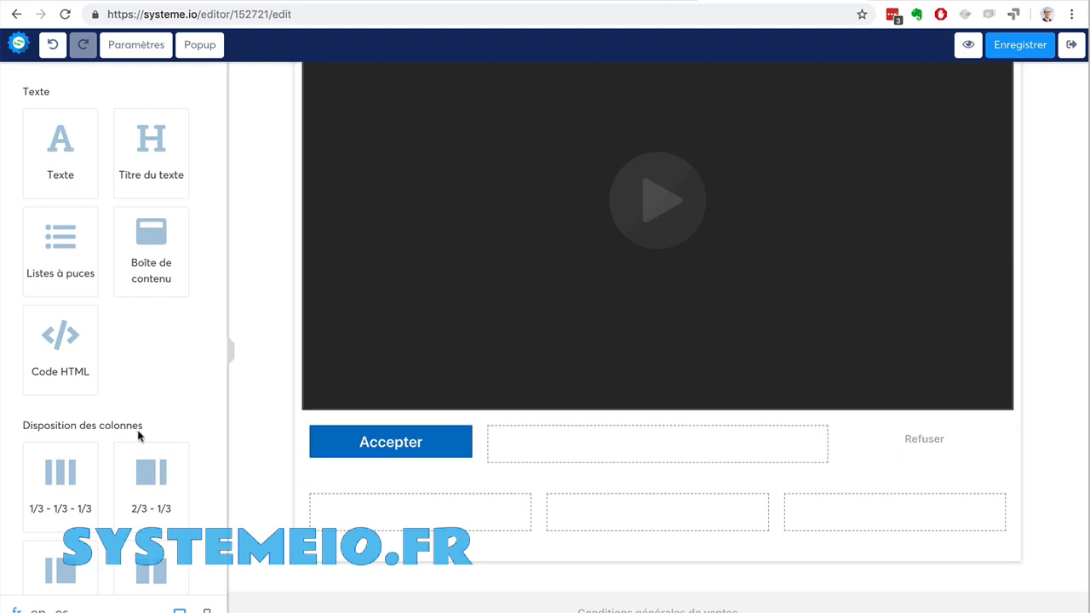
pyautogui.scroll(-2, 128, 436)
pyautogui.scroll(-1, 119, 439)
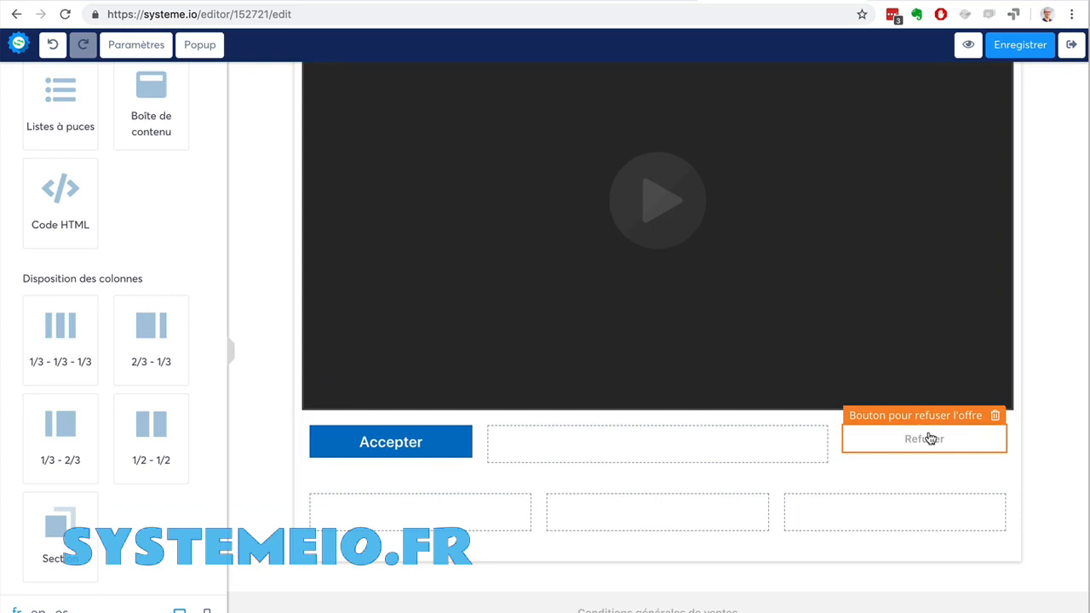
pyautogui.click(1007, 48)
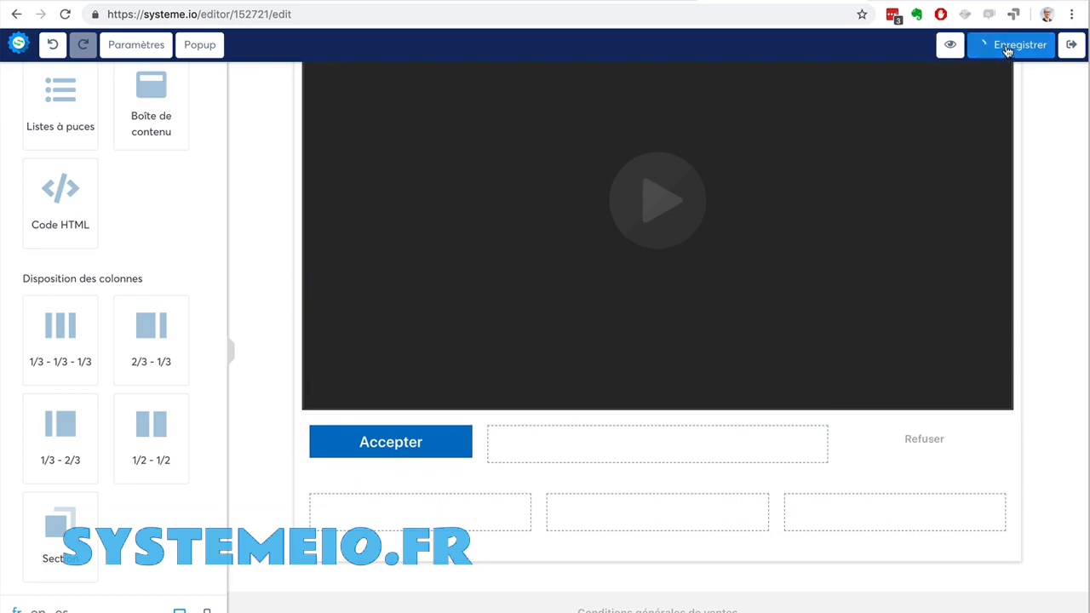
pyautogui.click(1067, 45)
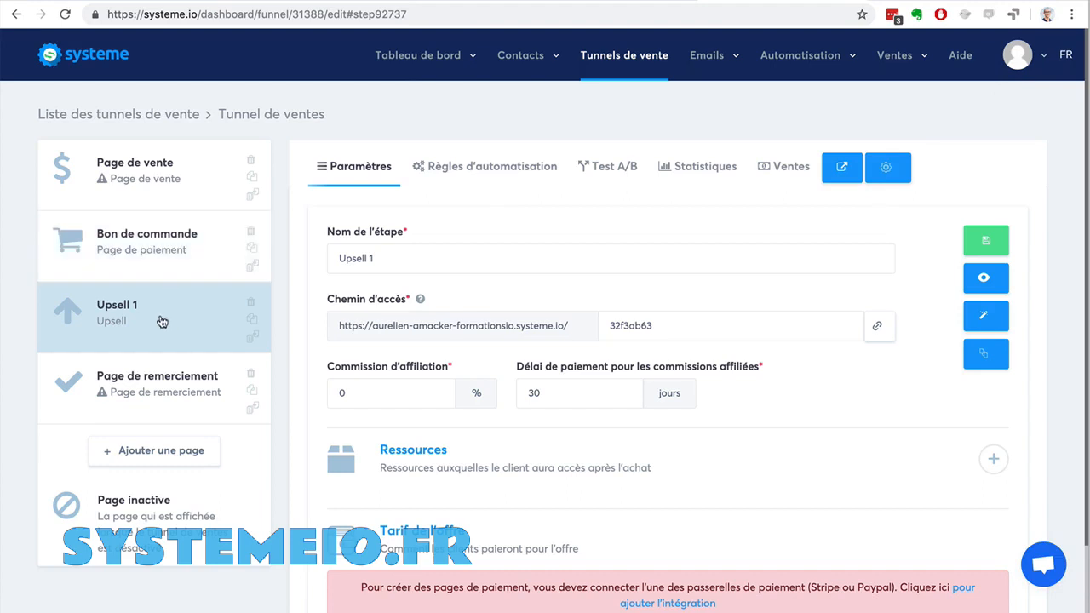
# Add a resource of type Formation to the Bon de commande page
pyautogui.scroll(-1, 596, 400)
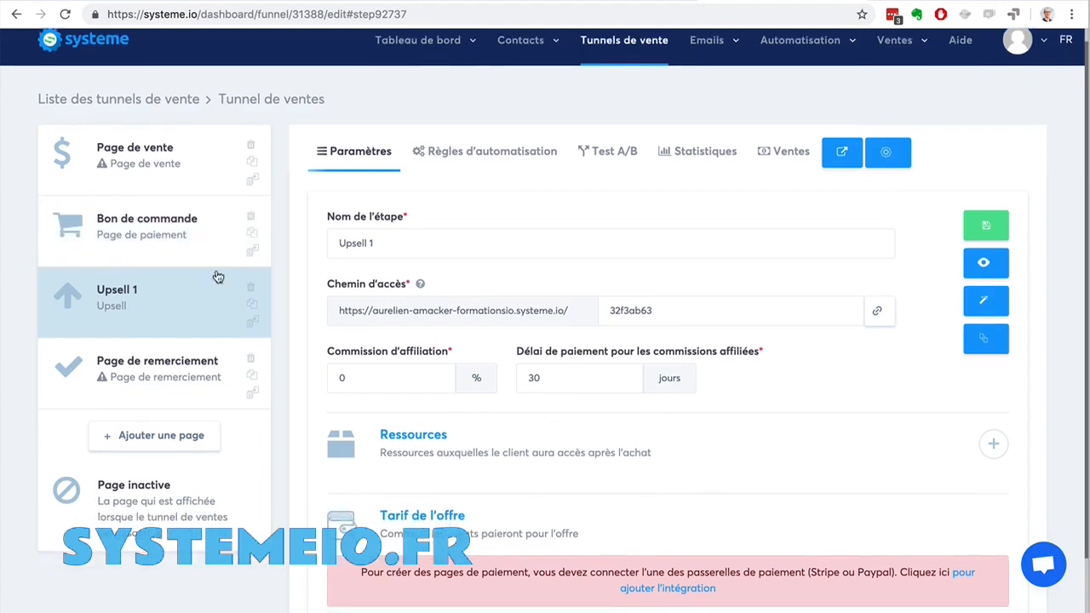
pyautogui.click(149, 257)
pyautogui.scroll(-3, 845, 383)
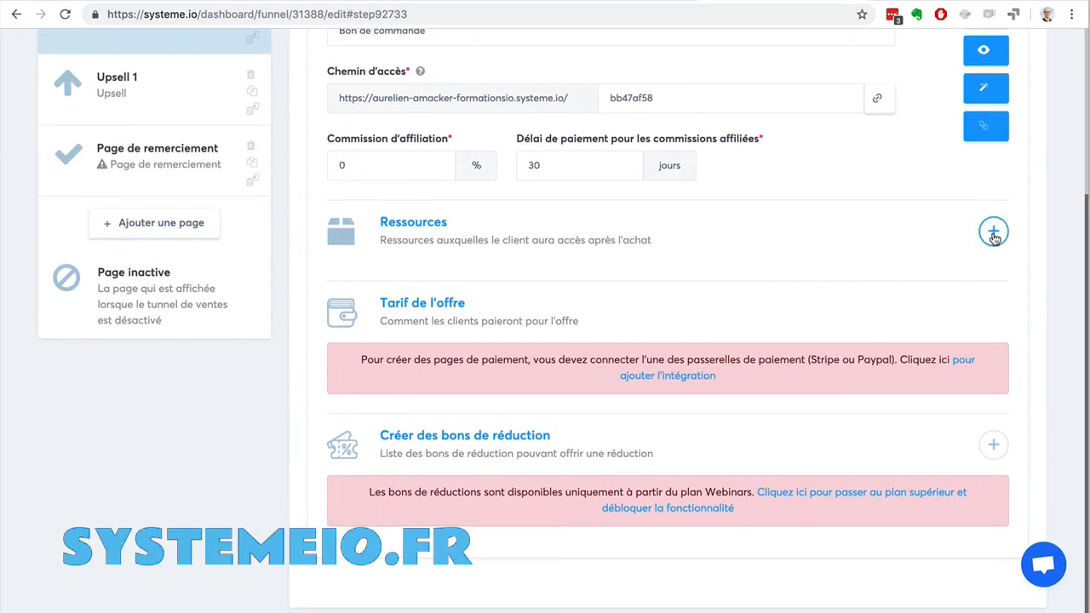
pyautogui.click(993, 231)
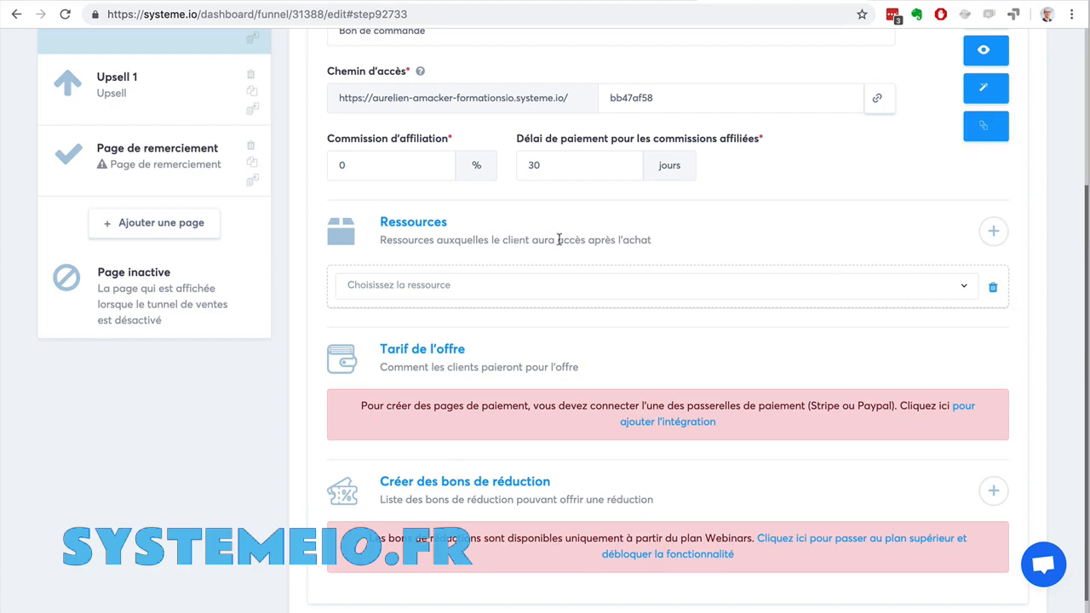
pyautogui.click(653, 290)
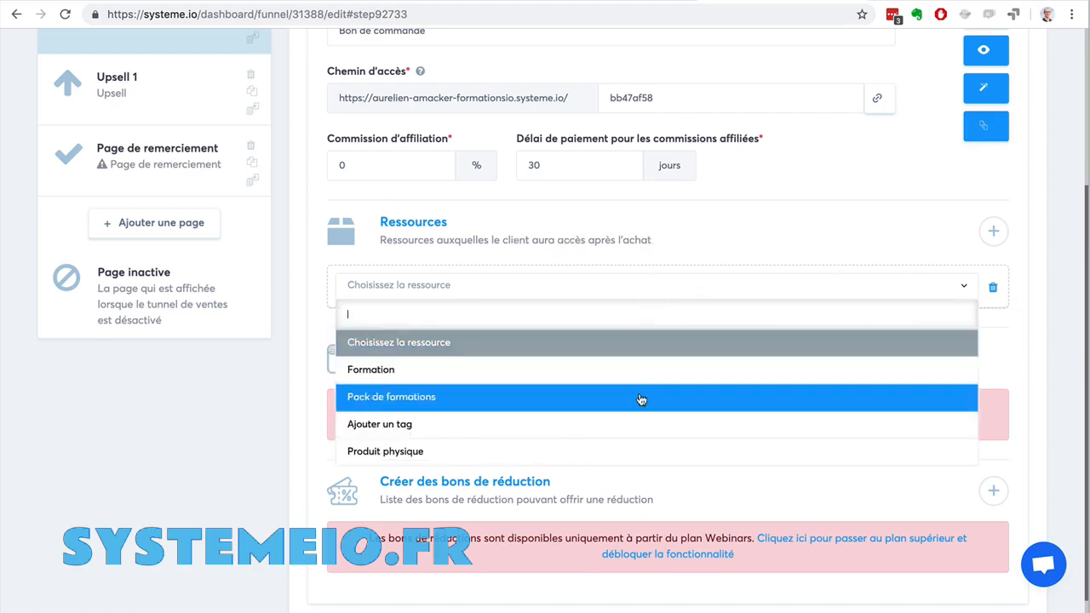
pyautogui.scroll(-1, 639, 399)
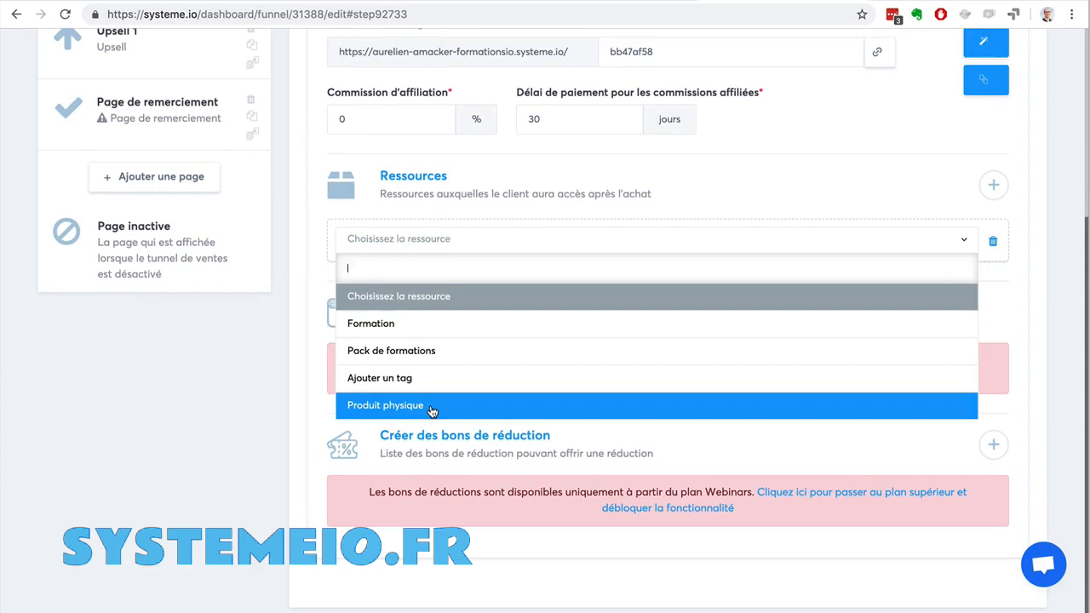
pyautogui.click(419, 325)
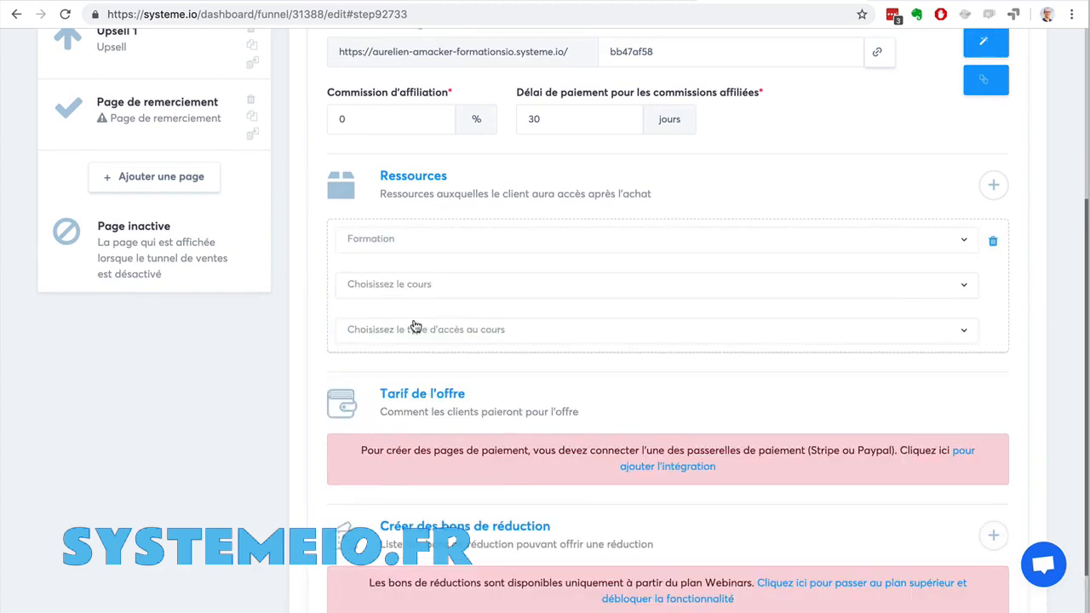
# Check which courses can be chosen for the Formation resource of the Bon de commande page
pyautogui.click(435, 286)
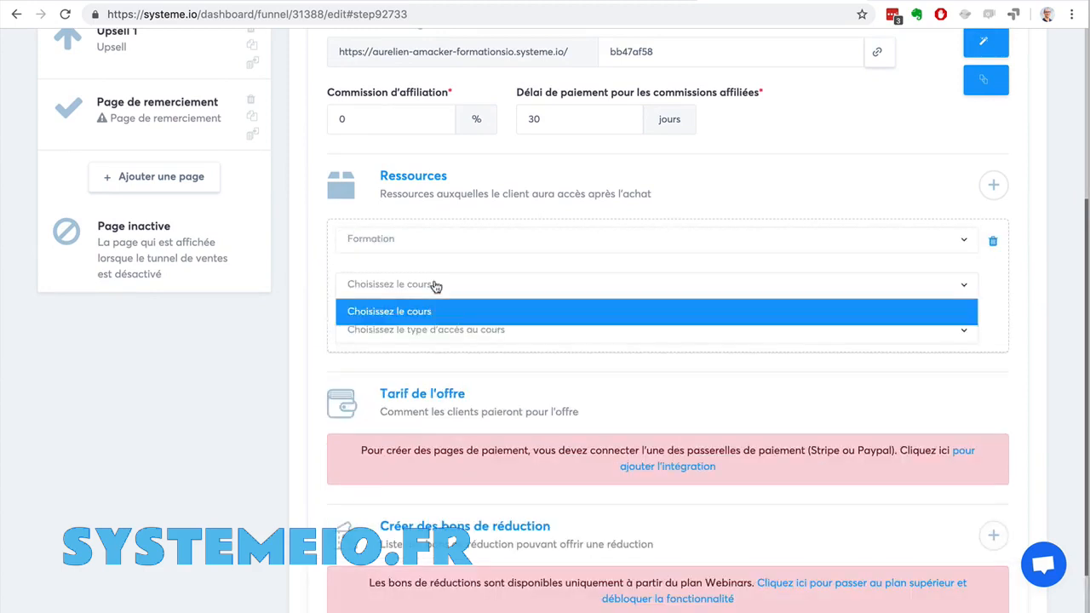
pyautogui.click(435, 286)
pyautogui.click(435, 287)
pyautogui.click(436, 287)
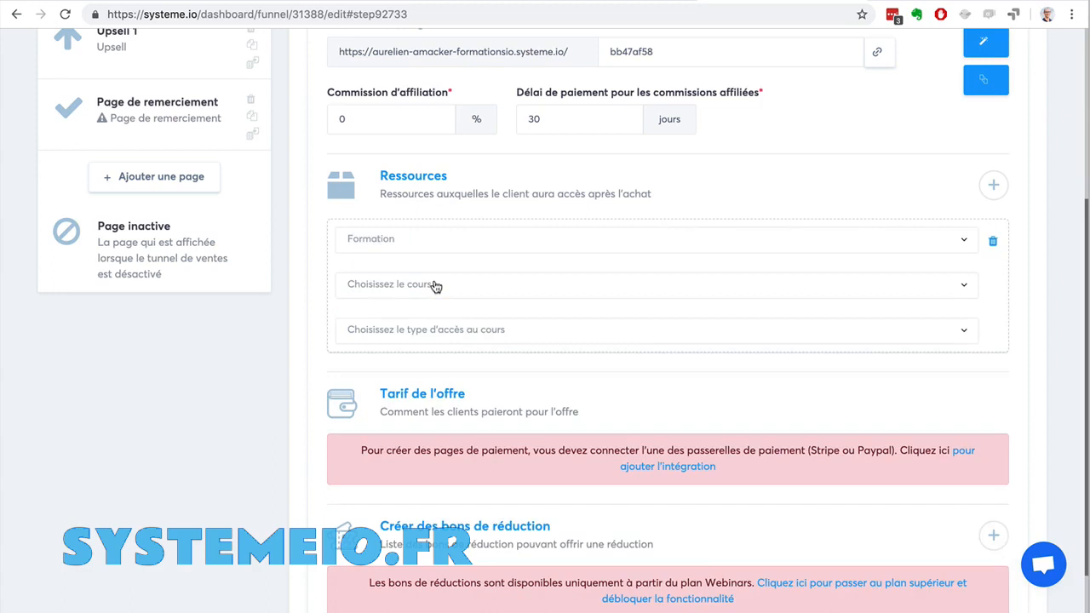
# Switch the Bon de commande resource type to Ajouter un tag, and set it back to Formation
pyautogui.click(827, 242)
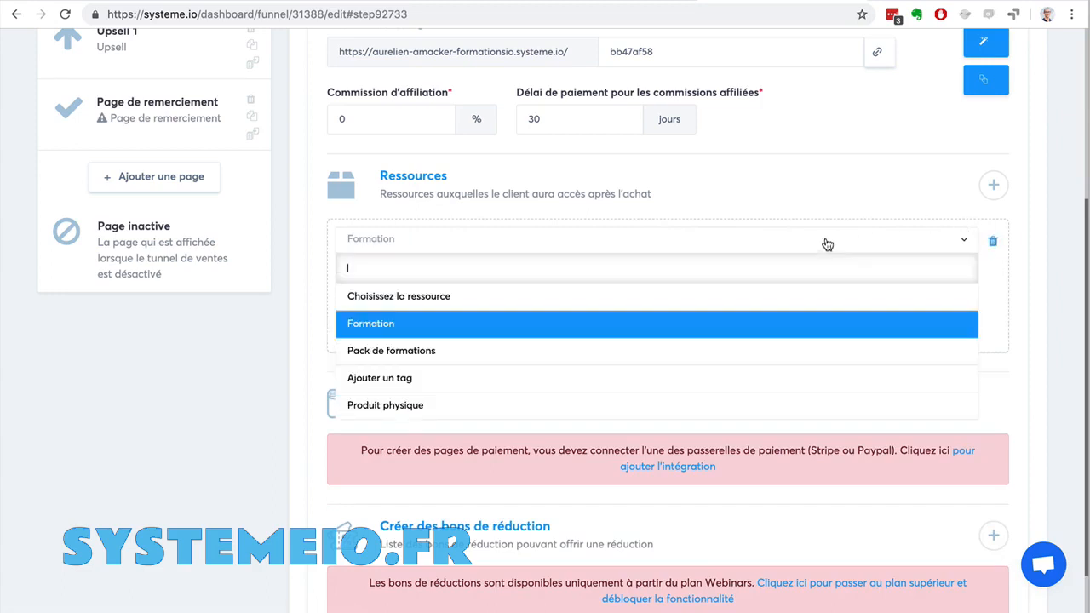
pyautogui.click(718, 379)
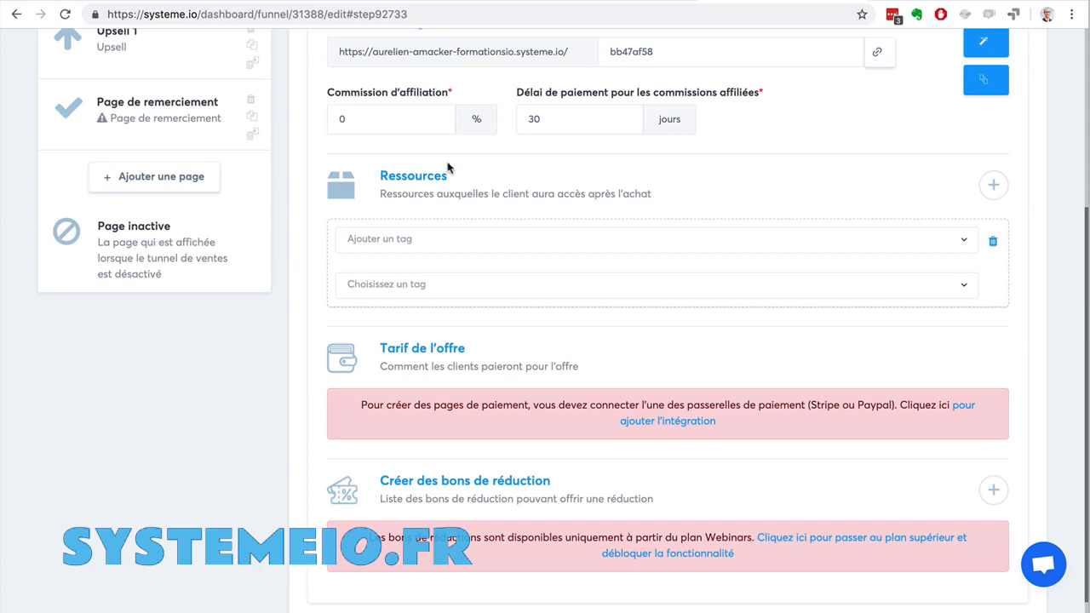
pyautogui.scroll(5, 901, 216)
pyautogui.scroll(-4, 901, 216)
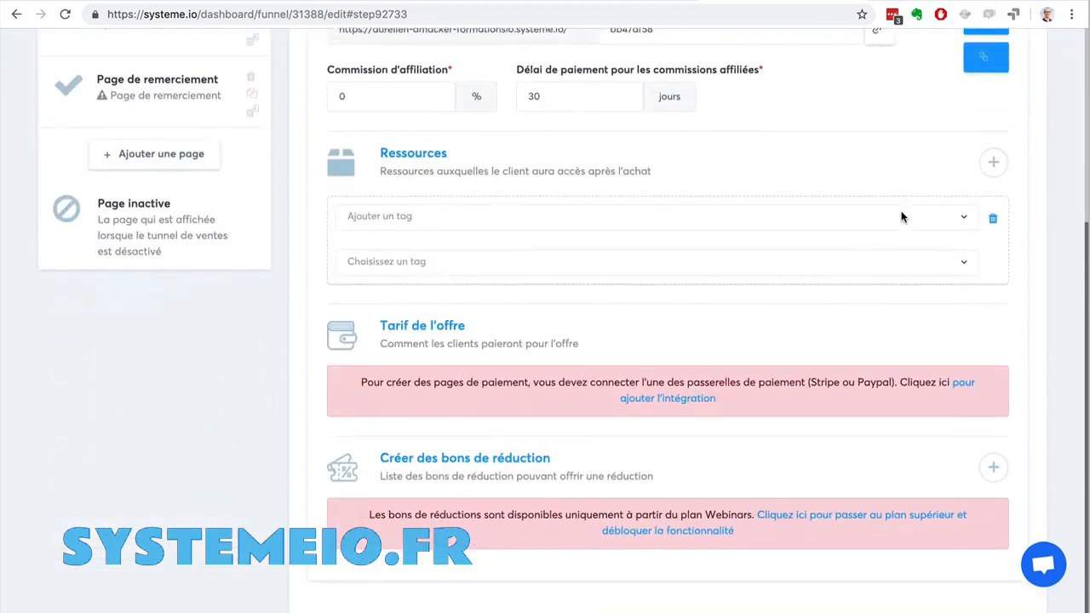
pyautogui.click(435, 203)
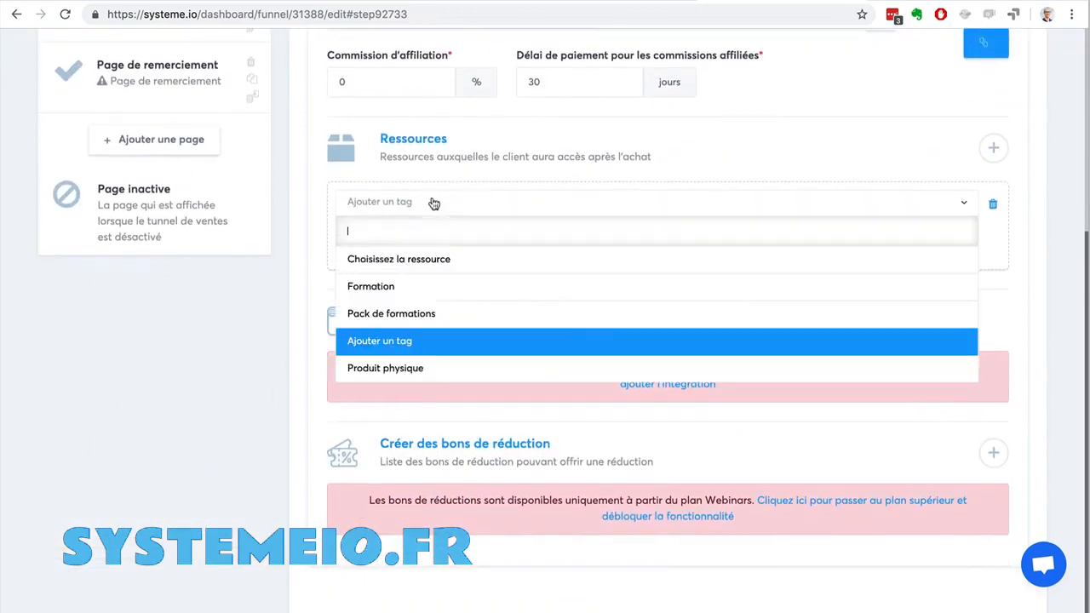
pyautogui.click(430, 289)
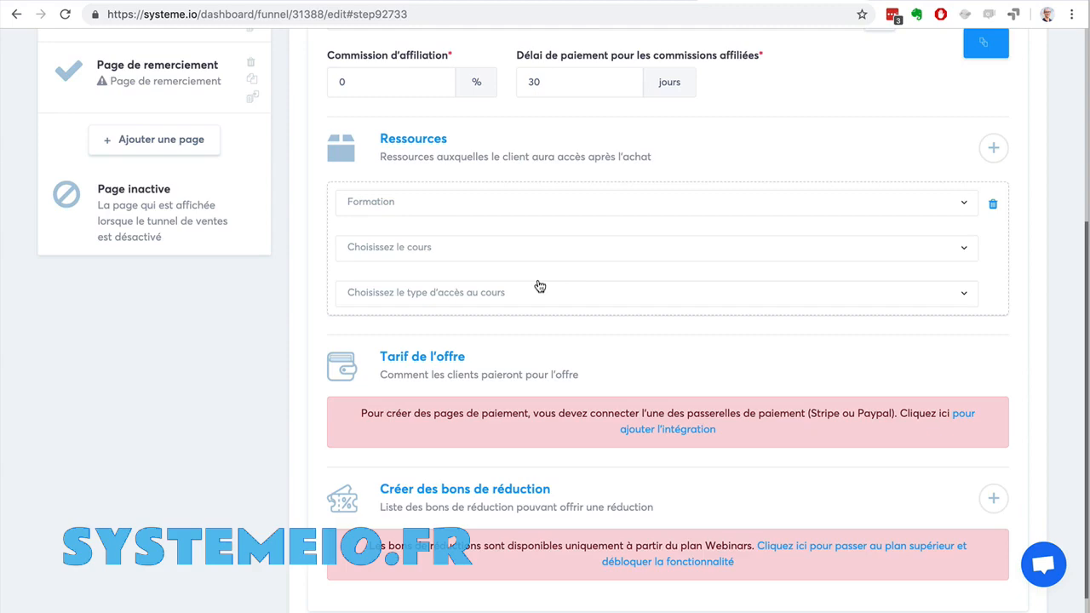
# Look through the Page de vente, Bon de commande and Upsell 1 pages of the funnel
pyautogui.scroll(5, 783, 316)
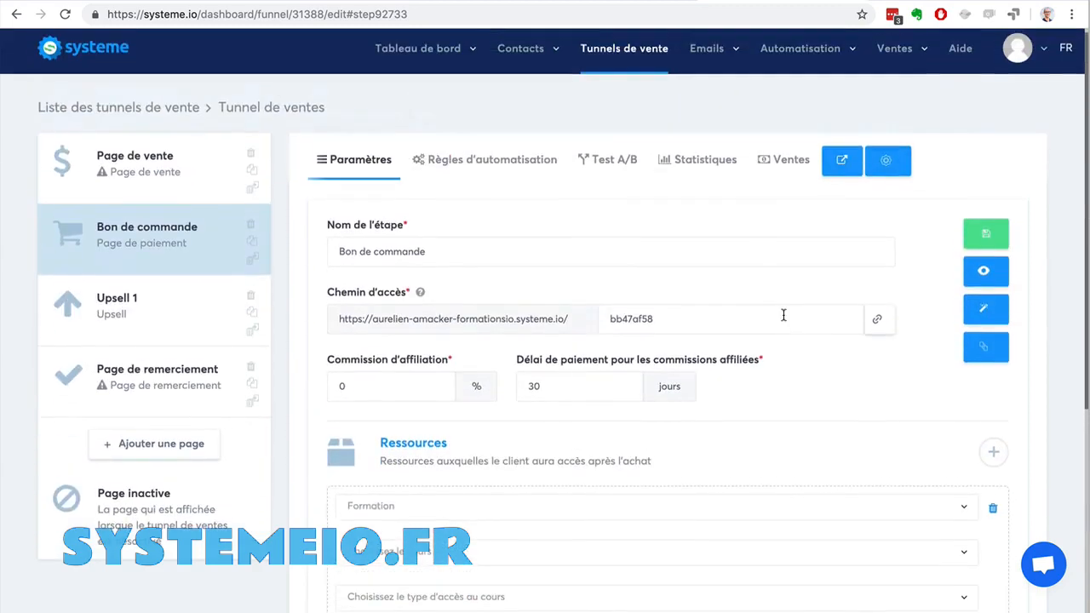
pyautogui.click(119, 175)
pyautogui.click(122, 247)
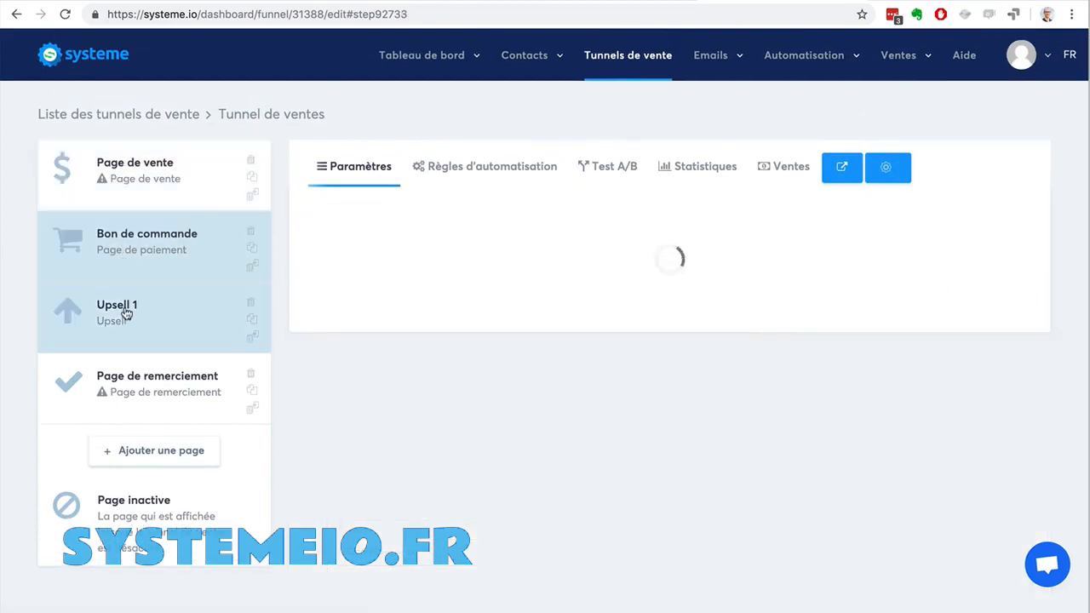
pyautogui.click(125, 314)
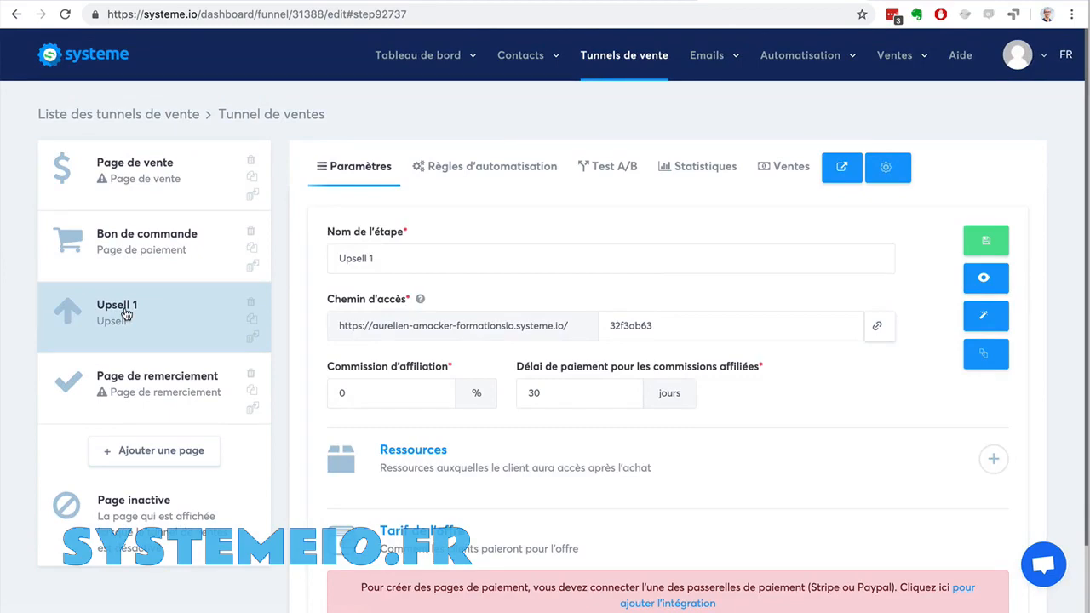
# Add a funnel page named "Downsell 1" with type Downsell and place it directly after Upsell 1
pyautogui.click(138, 452)
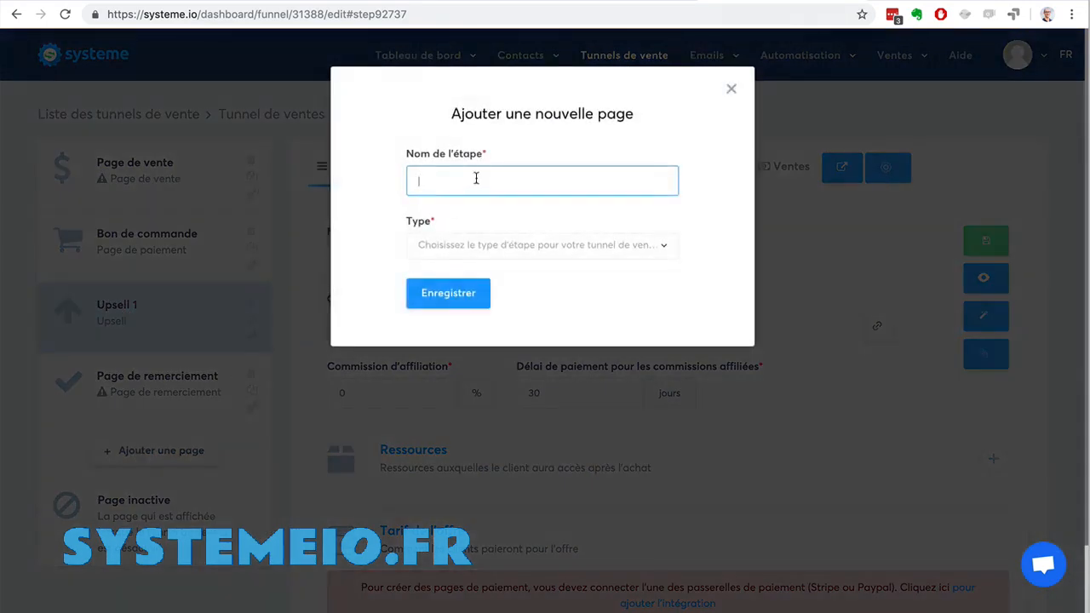
pyautogui.write('Downsell 1')
pyautogui.click(552, 247)
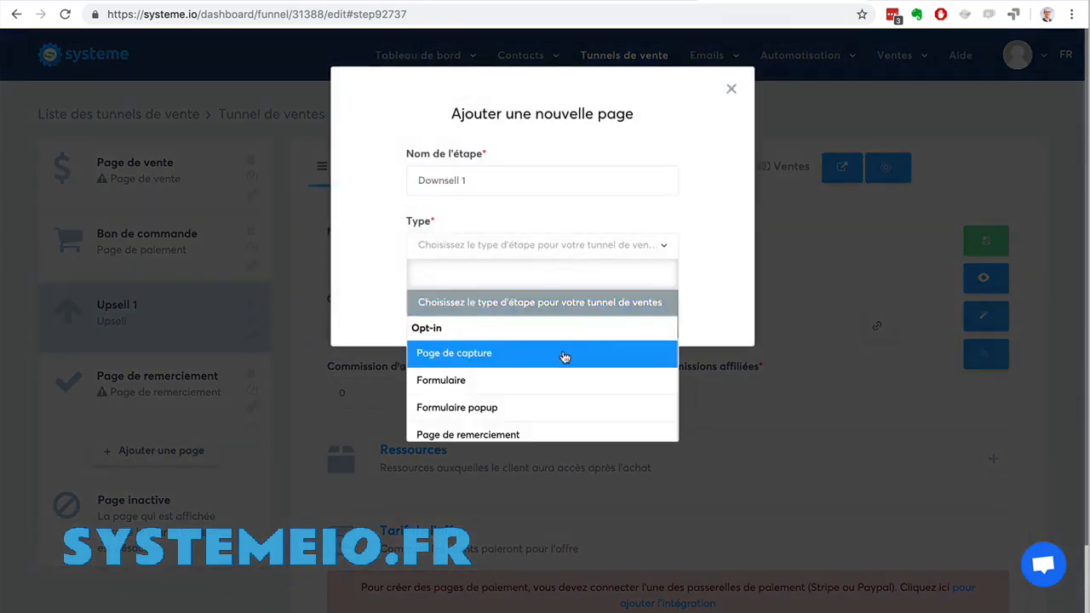
pyautogui.scroll(-3, 560, 360)
pyautogui.scroll(-2, 555, 365)
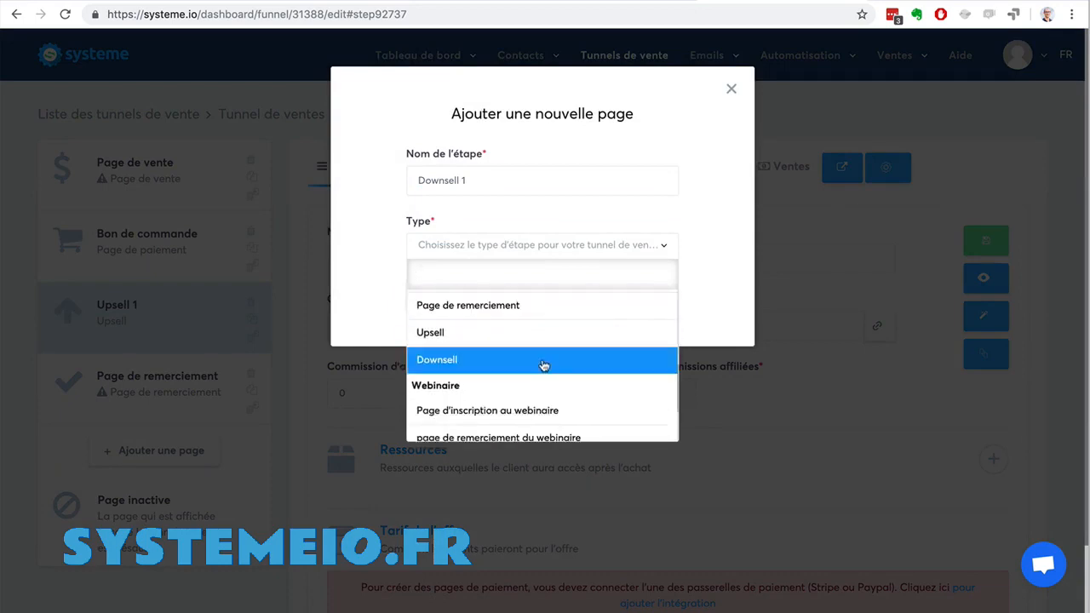
pyautogui.click(548, 364)
pyautogui.click(449, 294)
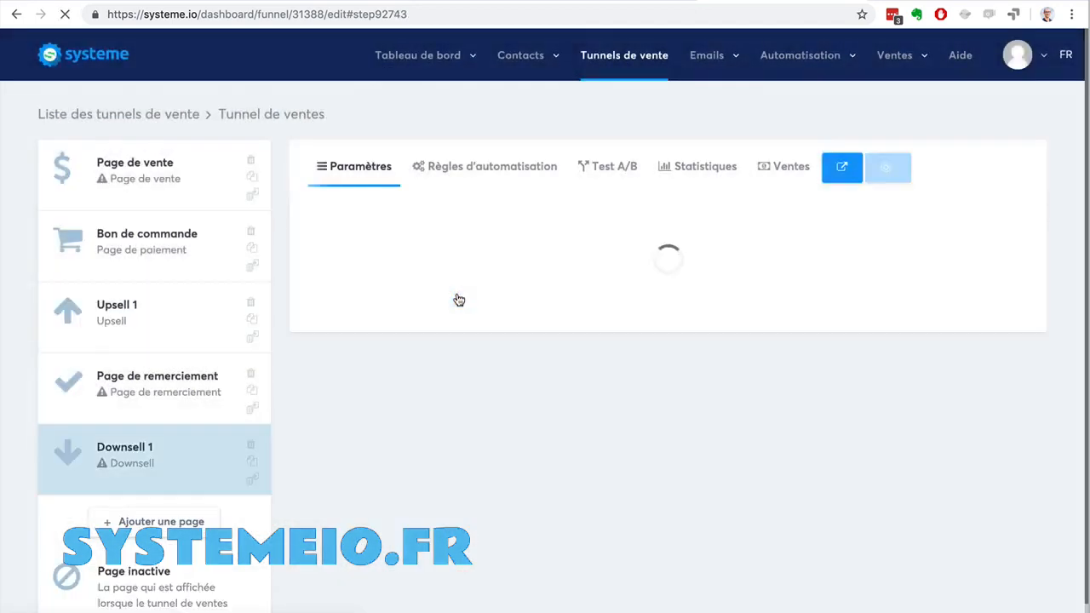
pyautogui.moveTo(138, 453); pyautogui.dragTo(134, 388)
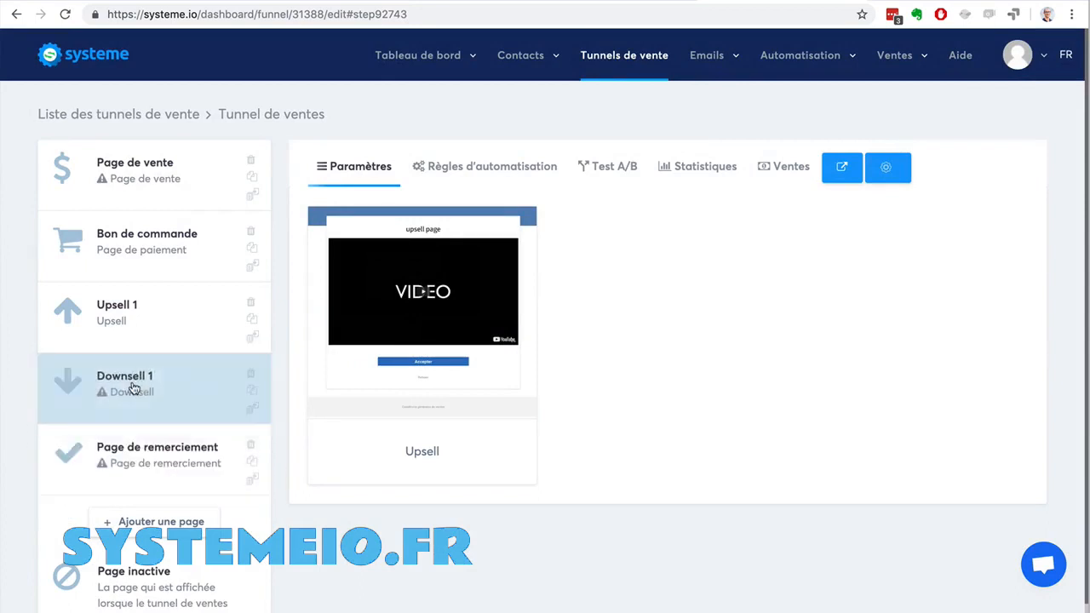
# Review the funnel sequence by viewing the Page de vente, Bon de commande, Upsell 1 and Downsell 1 pages
pyautogui.click(124, 341)
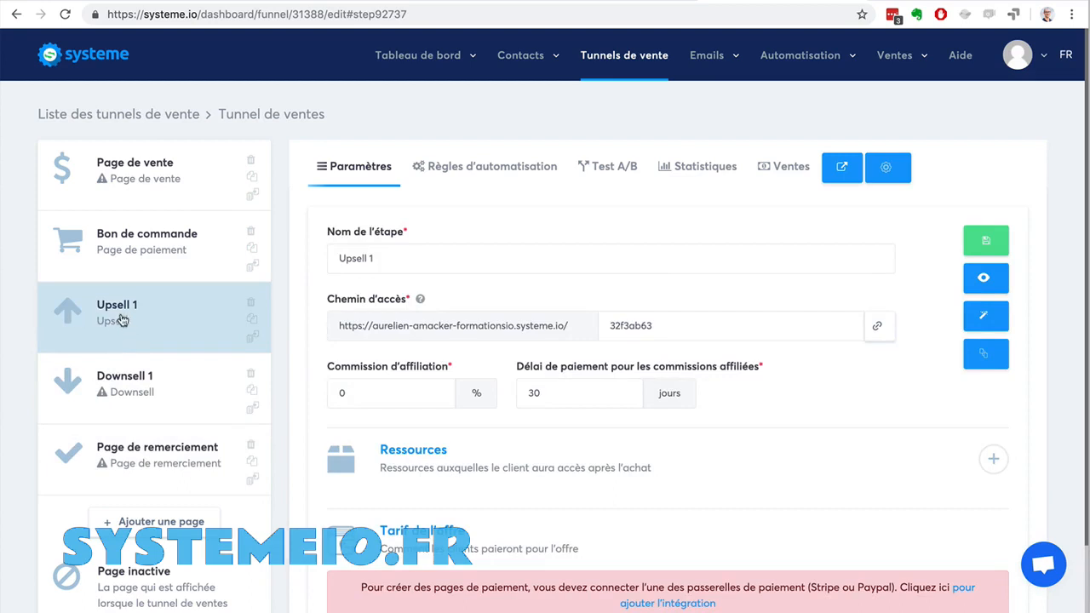
pyautogui.click(110, 169)
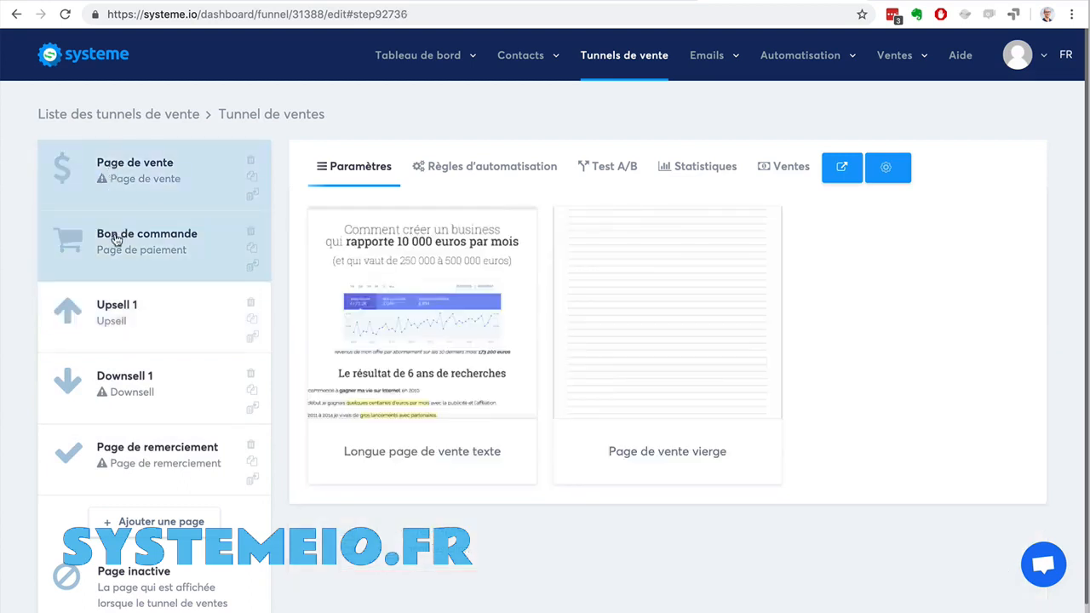
pyautogui.click(116, 239)
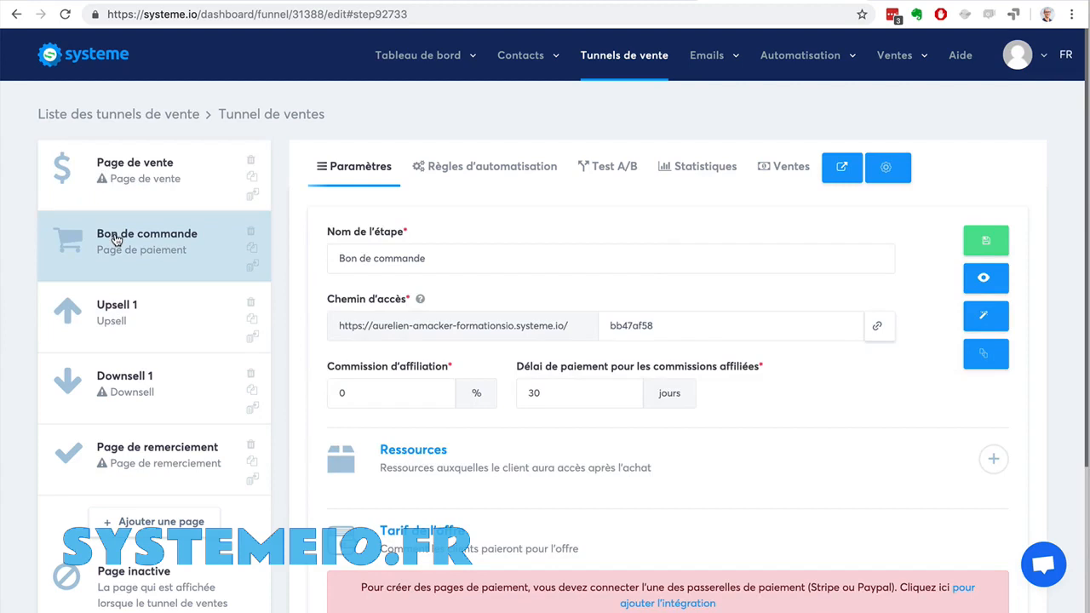
pyautogui.click(124, 308)
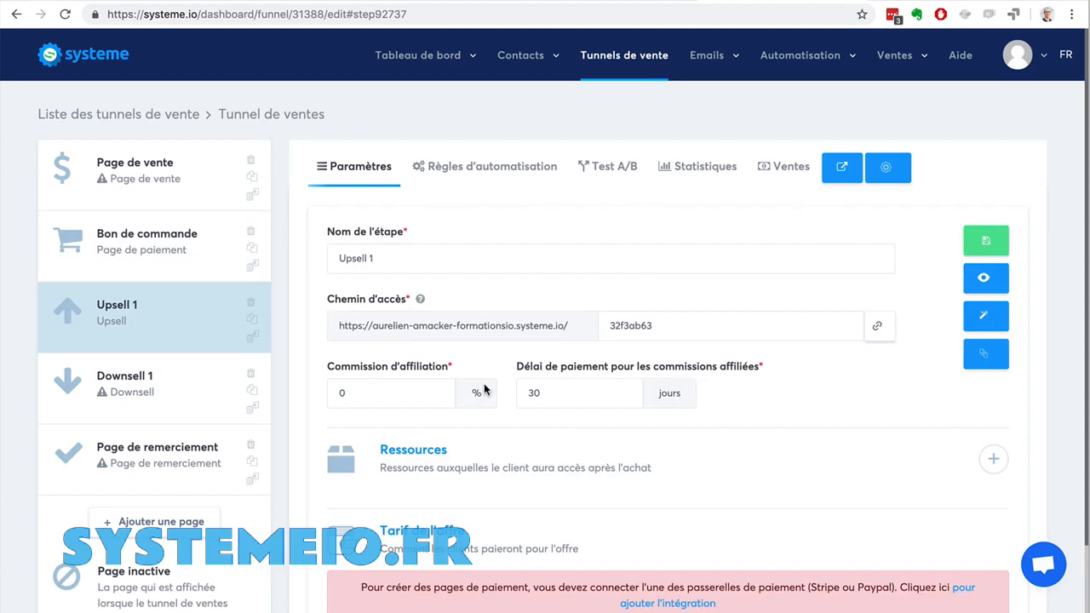
pyautogui.click(141, 391)
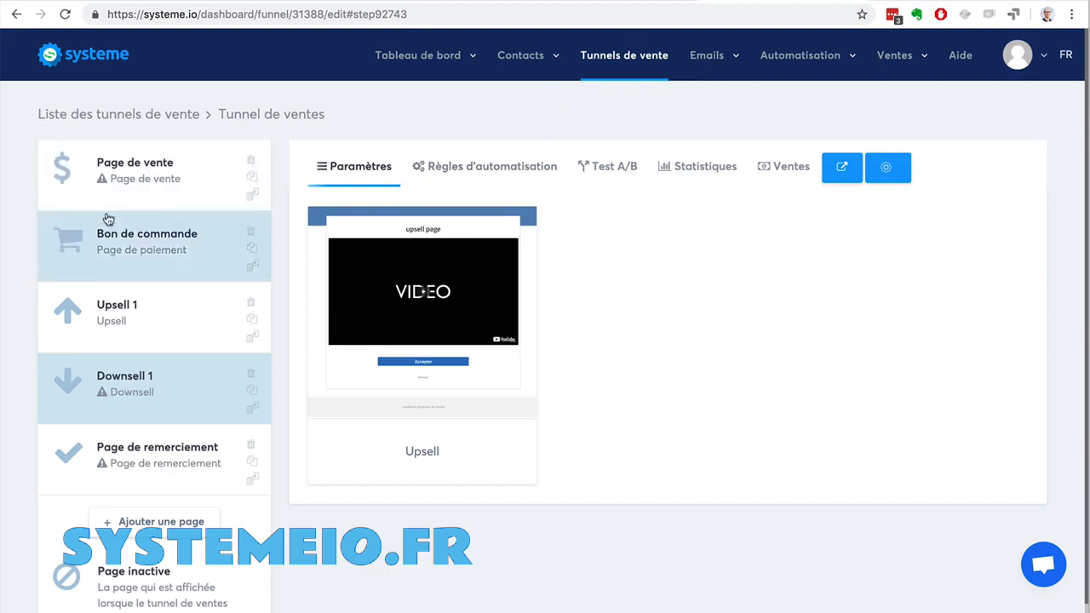
# Examine the Bon de commande page's automation rules and A/B tests, along with the funnel's statistics and sales
pyautogui.click(128, 252)
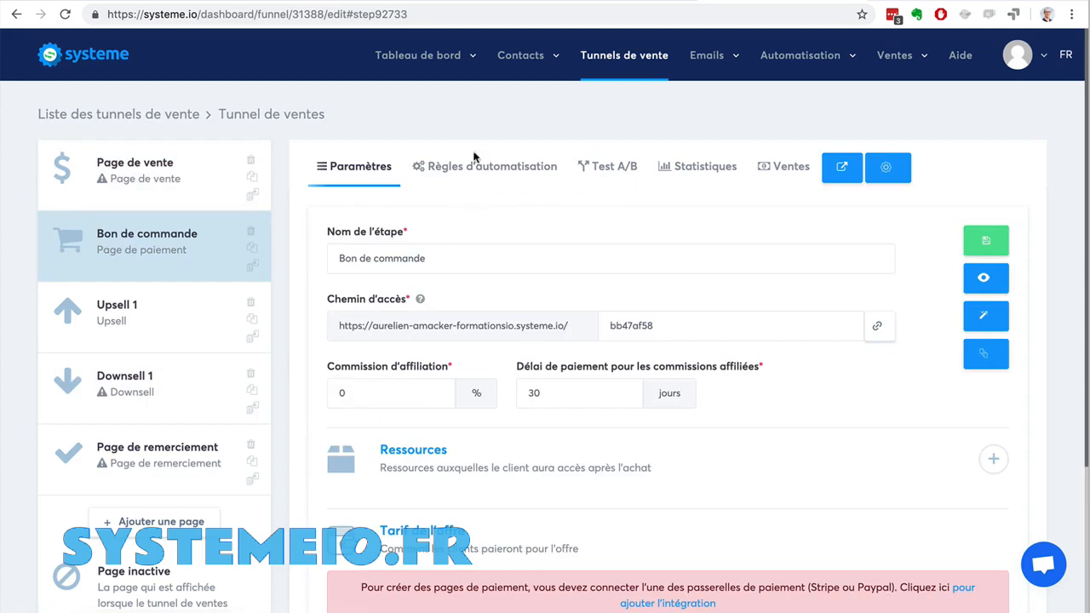
pyautogui.click(464, 177)
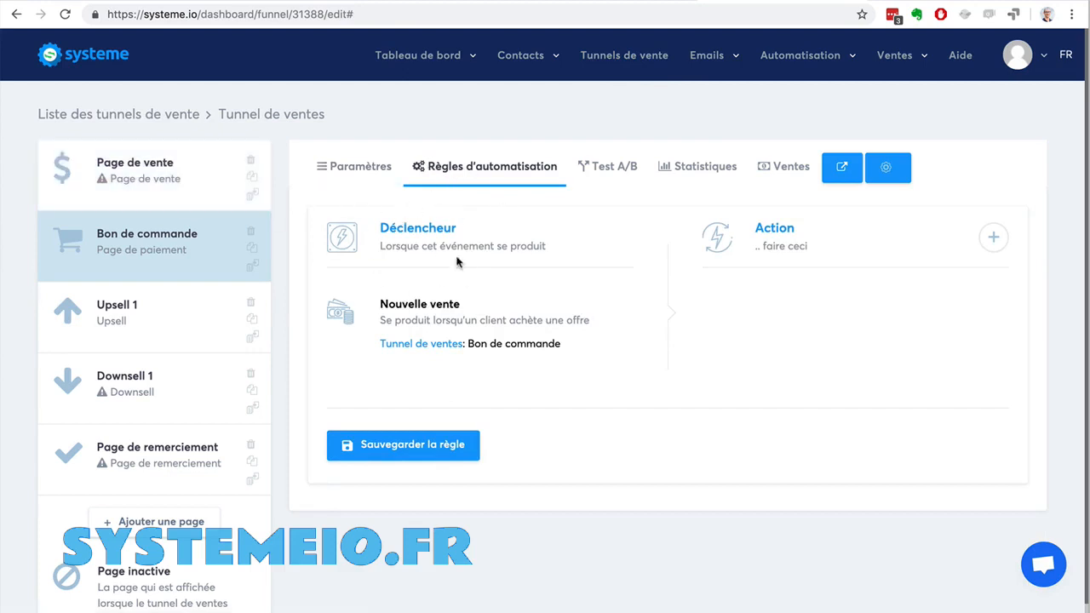
pyautogui.moveTo(801, 57)
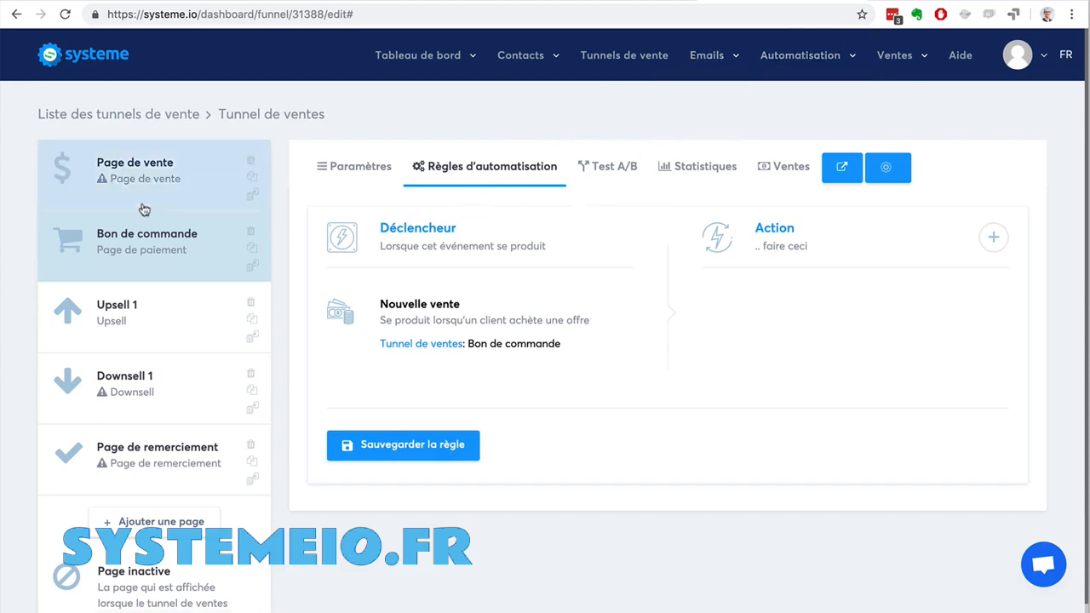
pyautogui.click(610, 169)
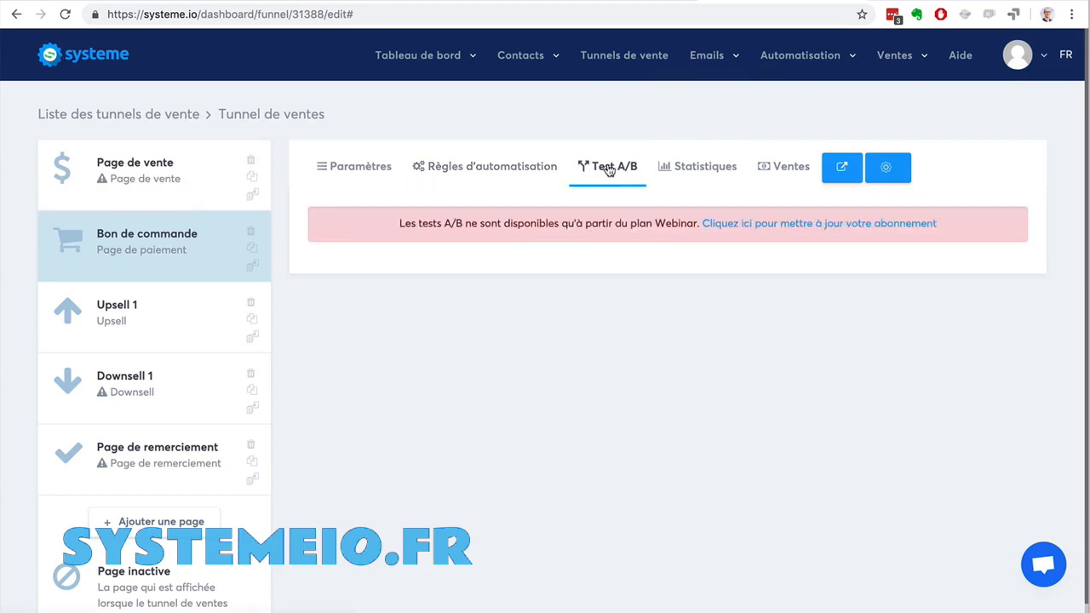
pyautogui.click(706, 168)
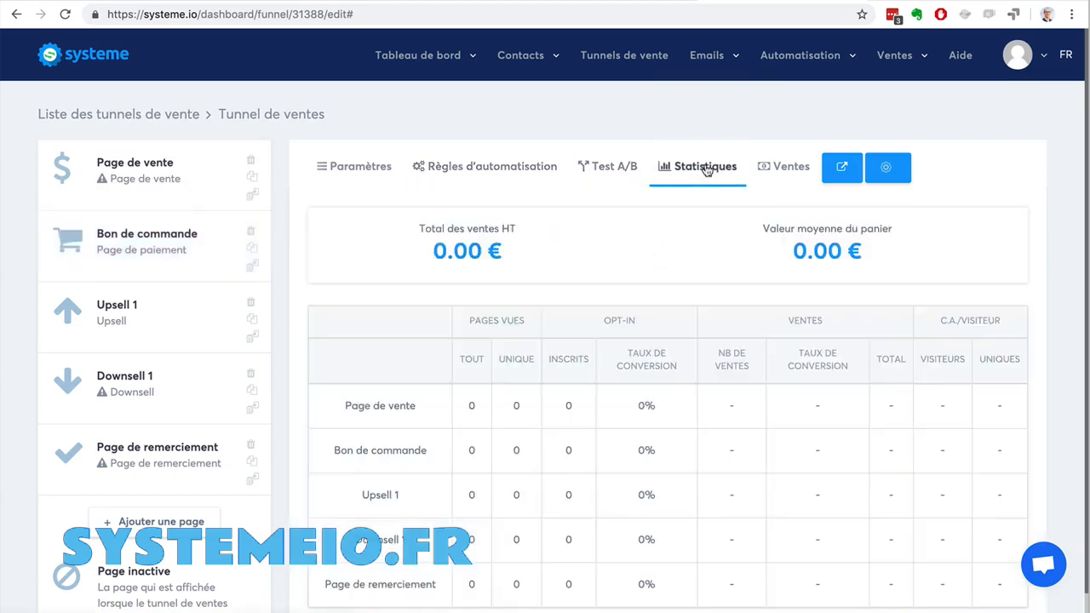
pyautogui.scroll(-1, 1024, 297)
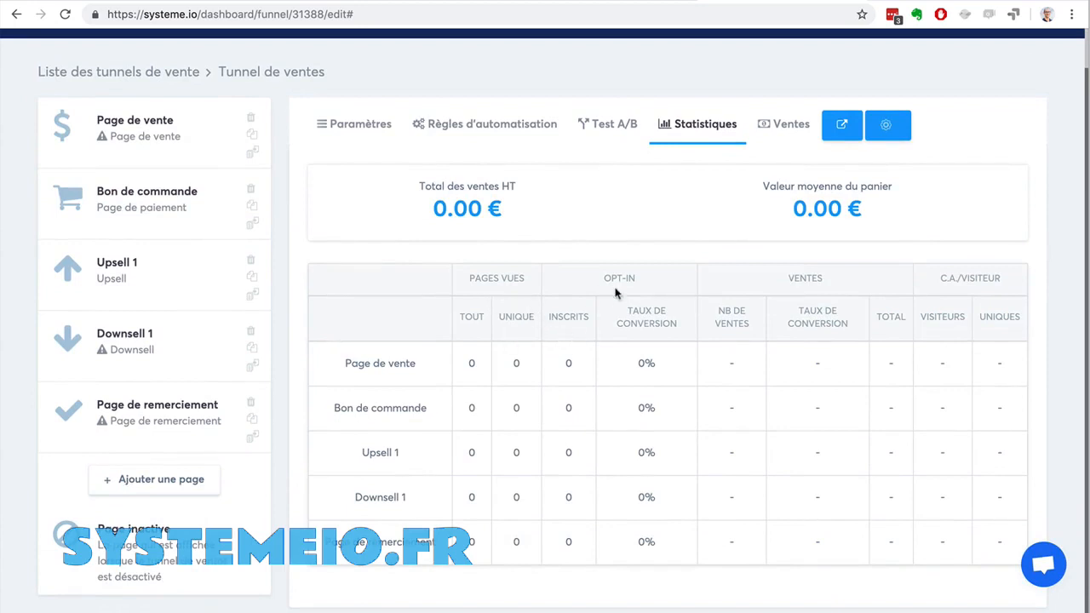
pyautogui.click(770, 125)
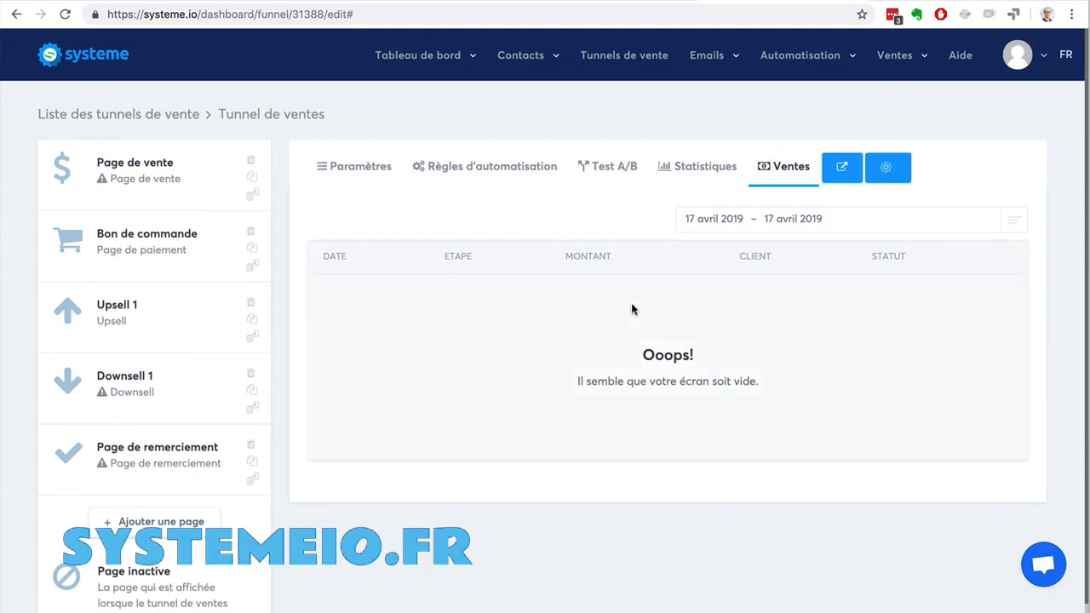
# View the funnel's sales list again from the Bon de commande and Page de vente pages, and return to Page de vente
pyautogui.click(132, 241)
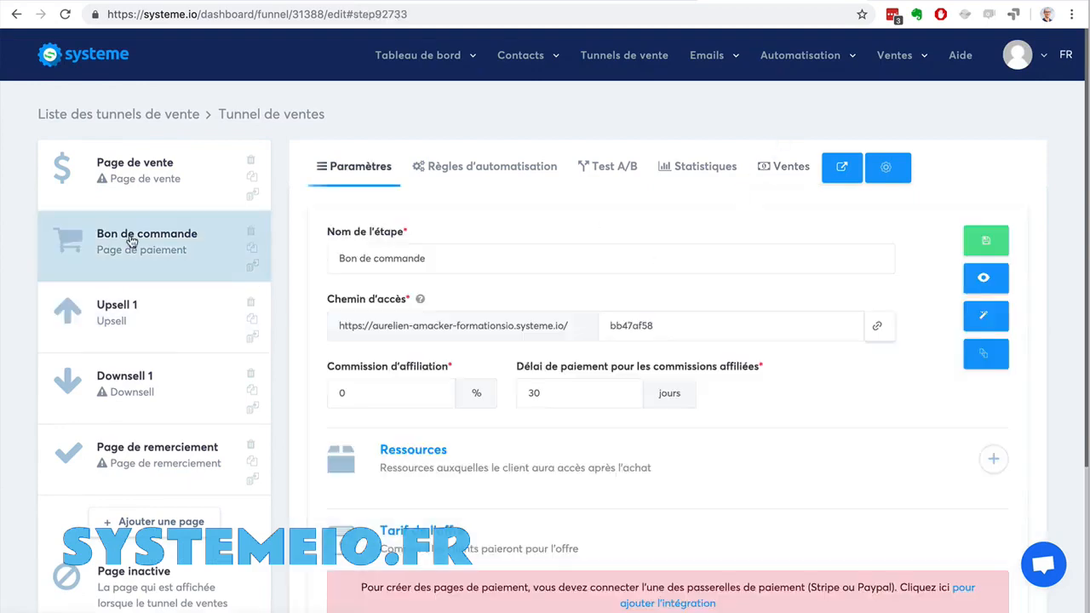
pyautogui.click(784, 167)
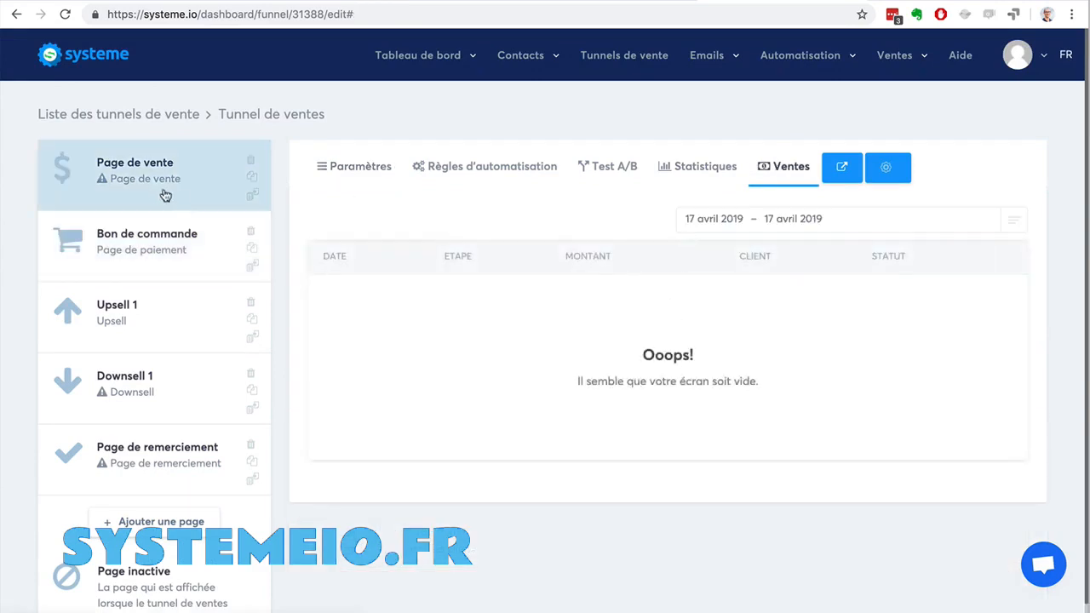
pyautogui.click(158, 193)
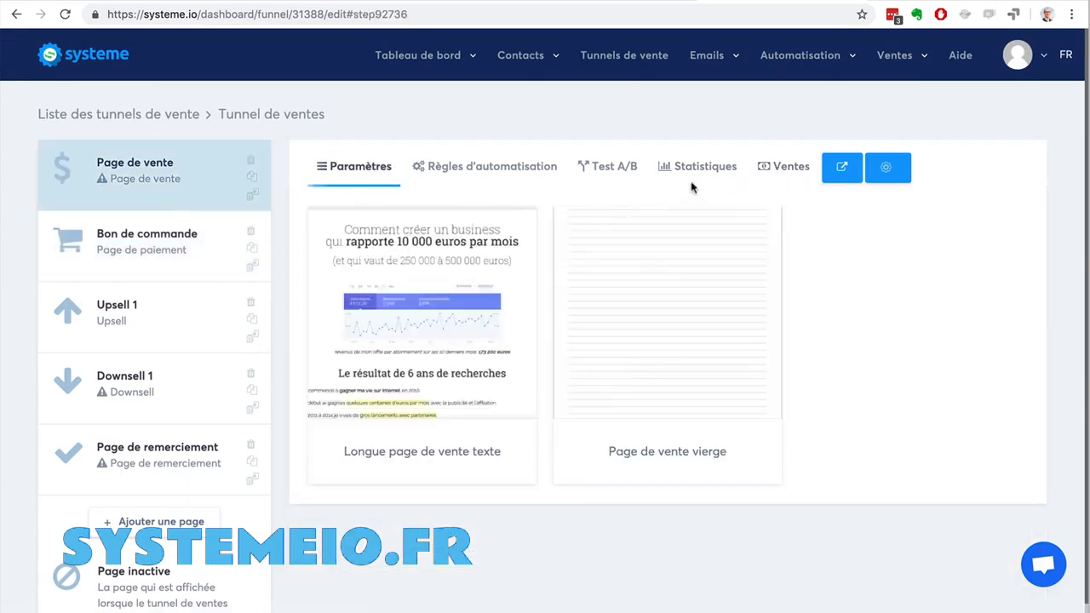
pyautogui.click(770, 171)
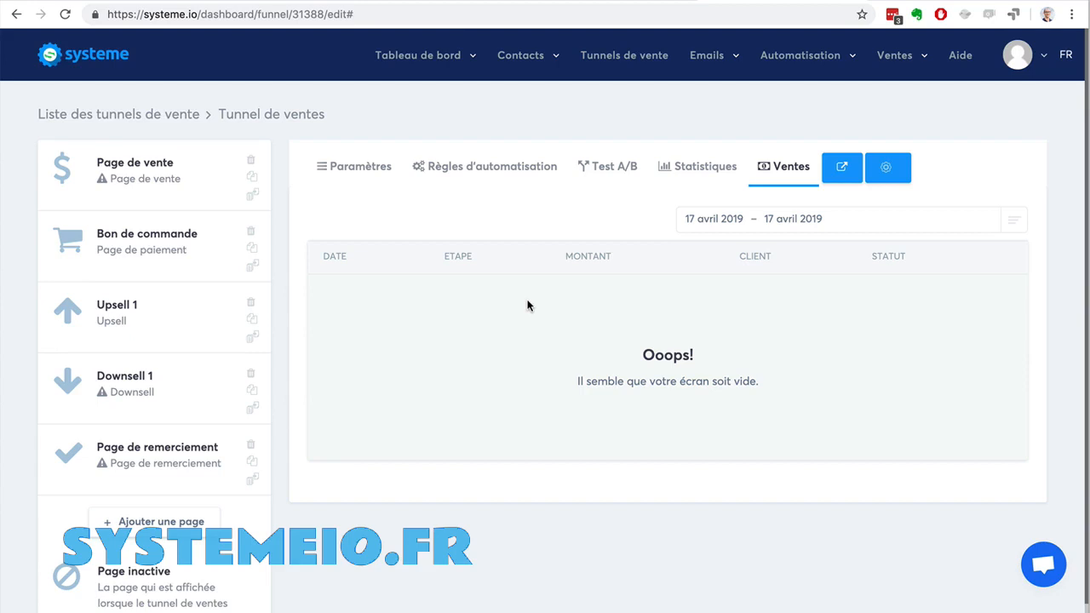
pyautogui.click(155, 197)
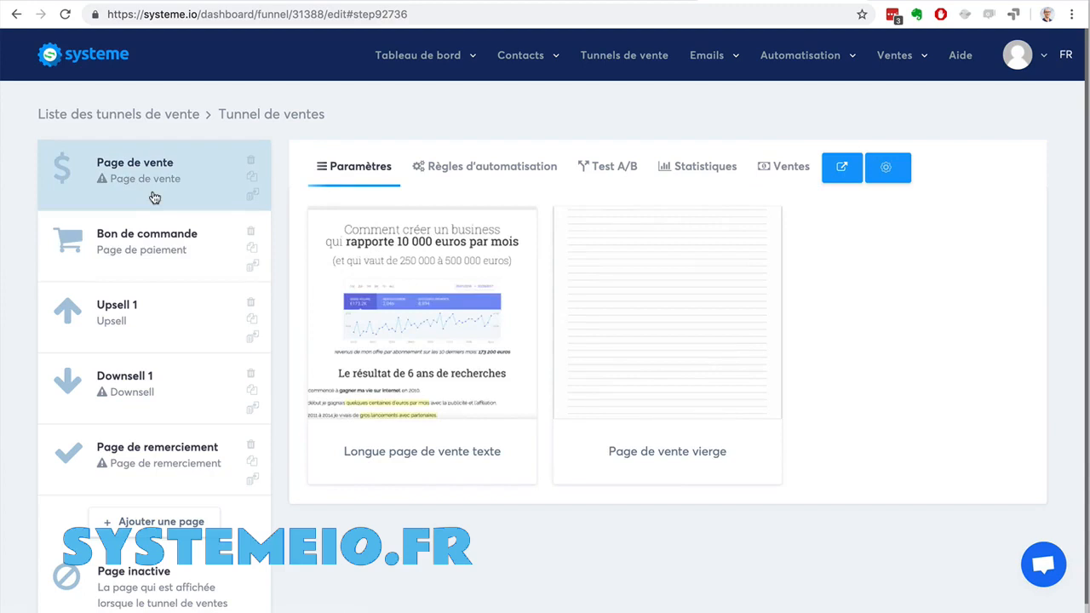